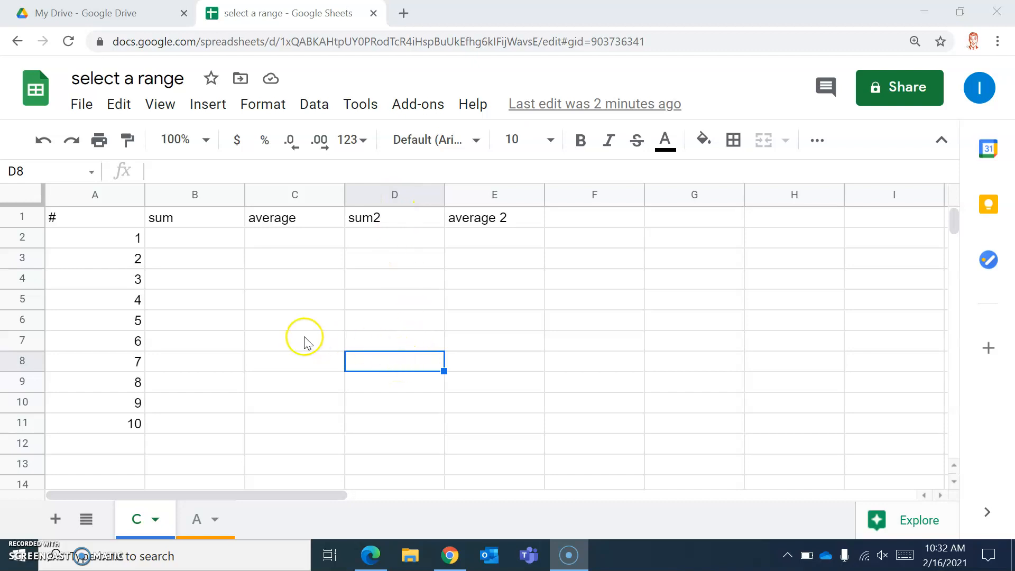
Select the range A1:B11, including the header row, and clear the selection
click(223, 323)
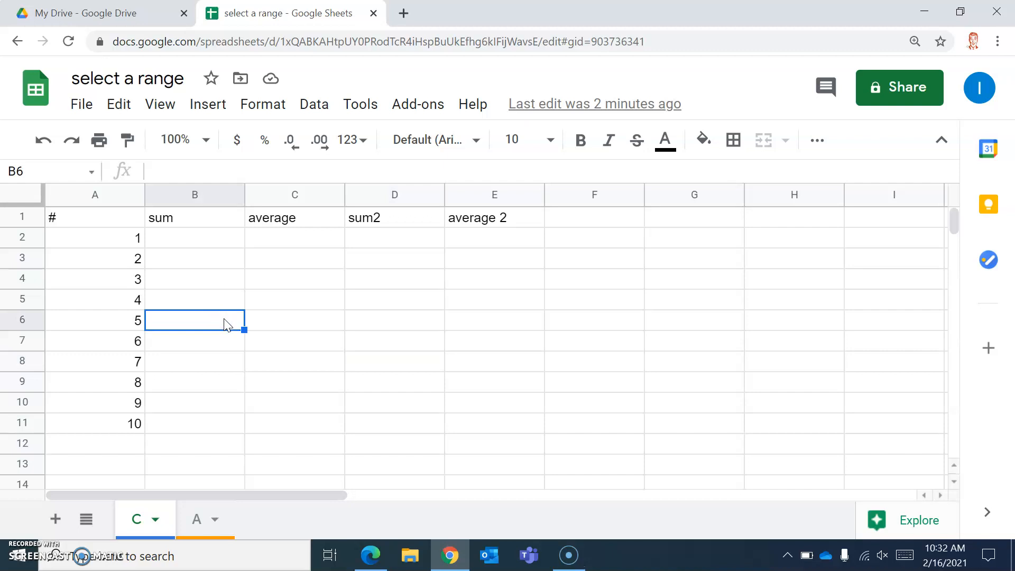
click(100, 217)
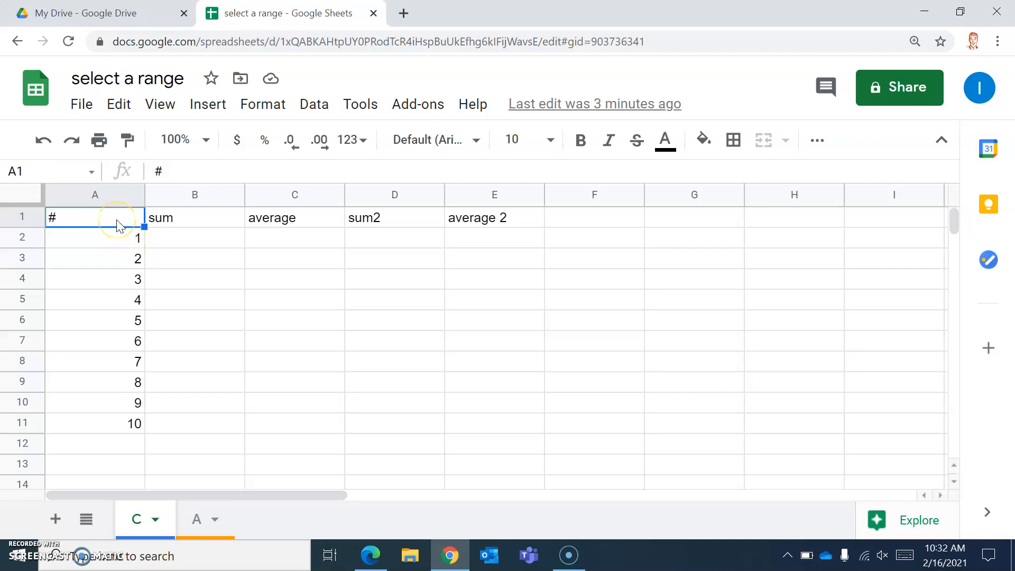
drag(117, 222, 198, 417)
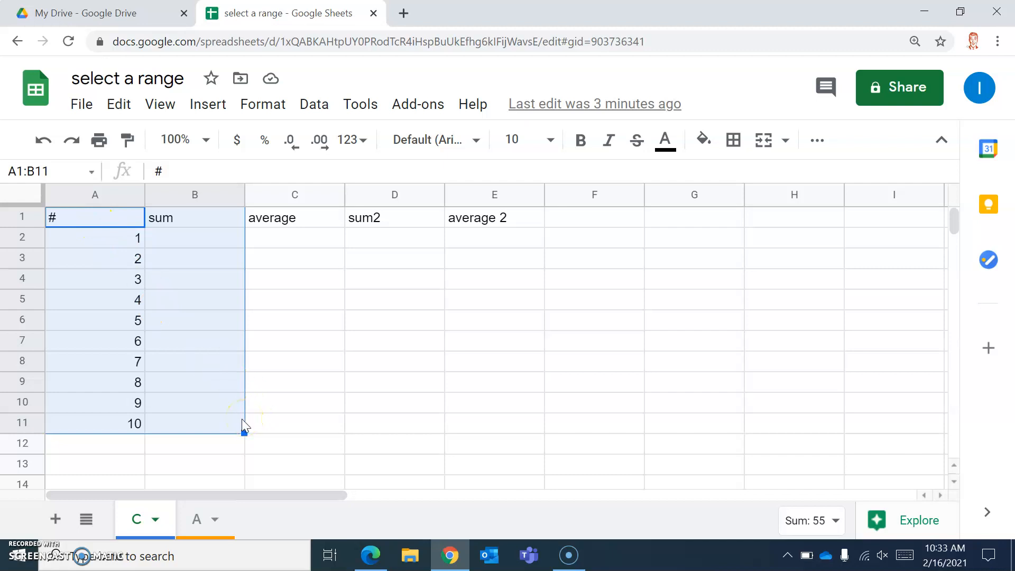
click(342, 404)
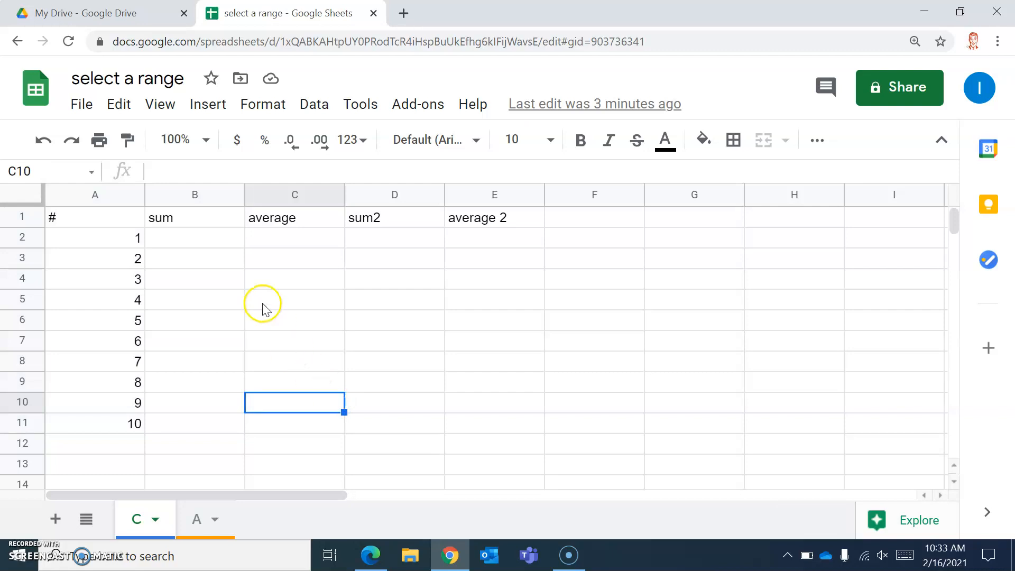
Enter the formula =sum(A2:A11) in cell B2, picking the numbers in column A as its range
click(181, 245)
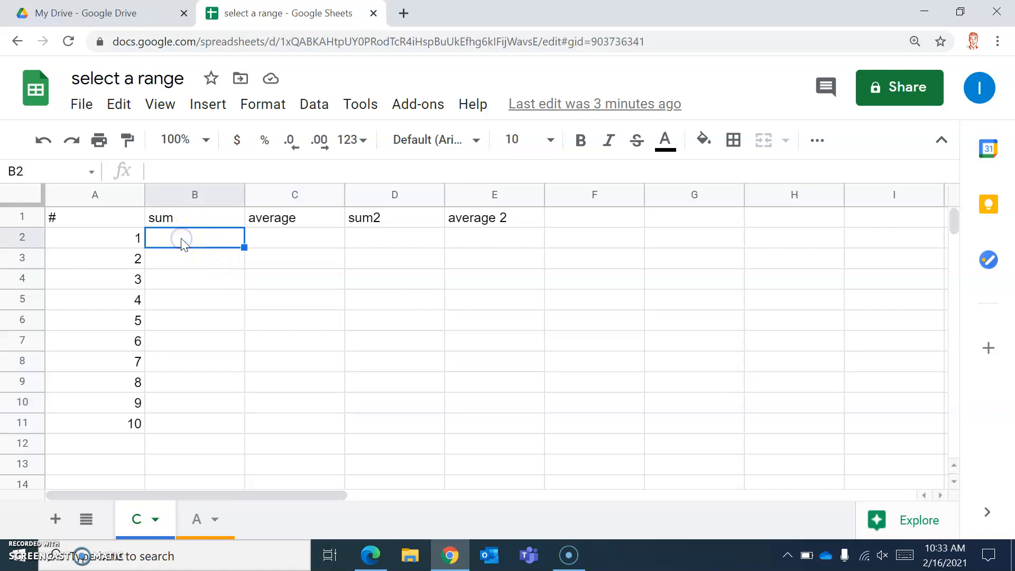
text(=)
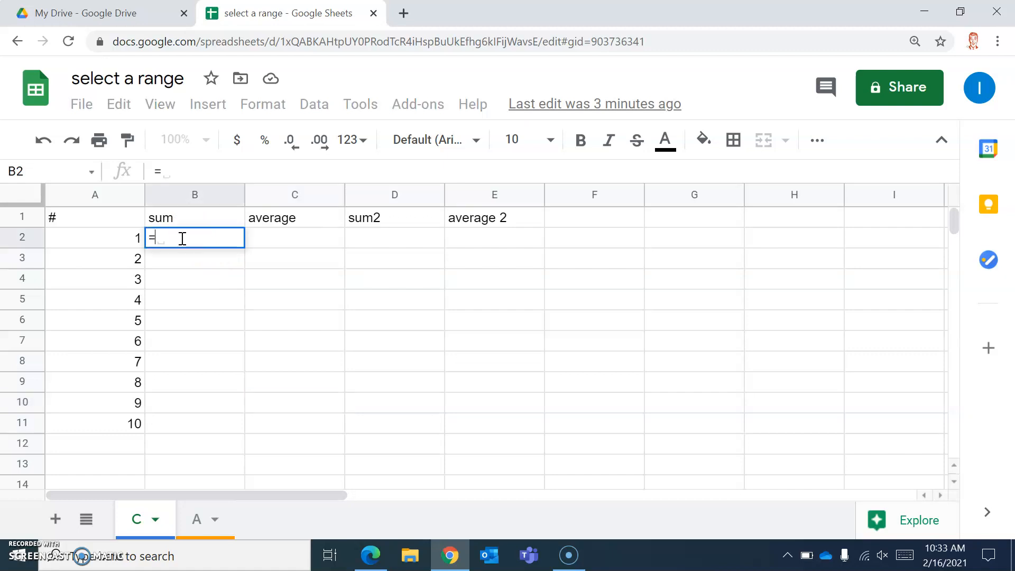
text(sum()
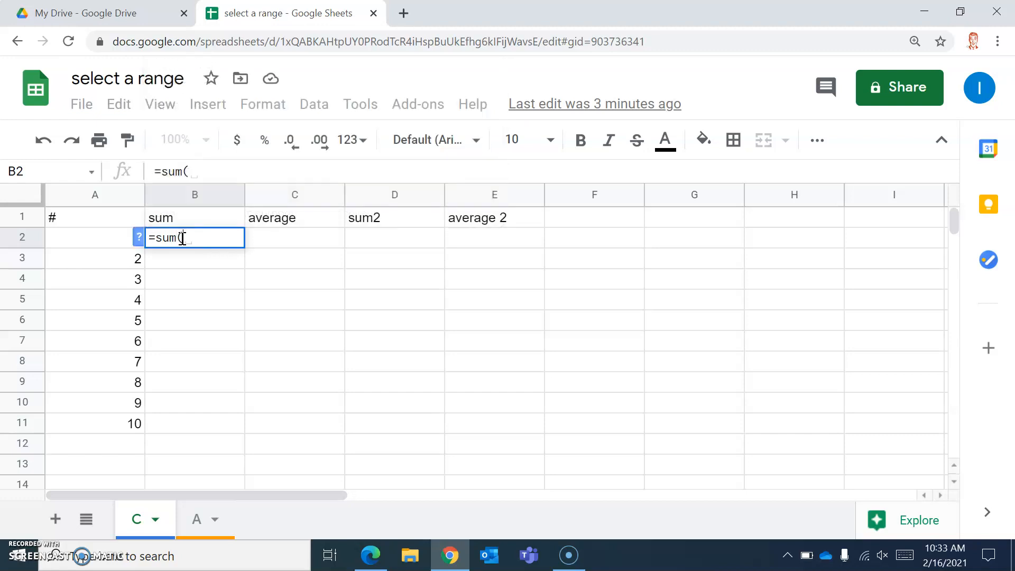
click(139, 236)
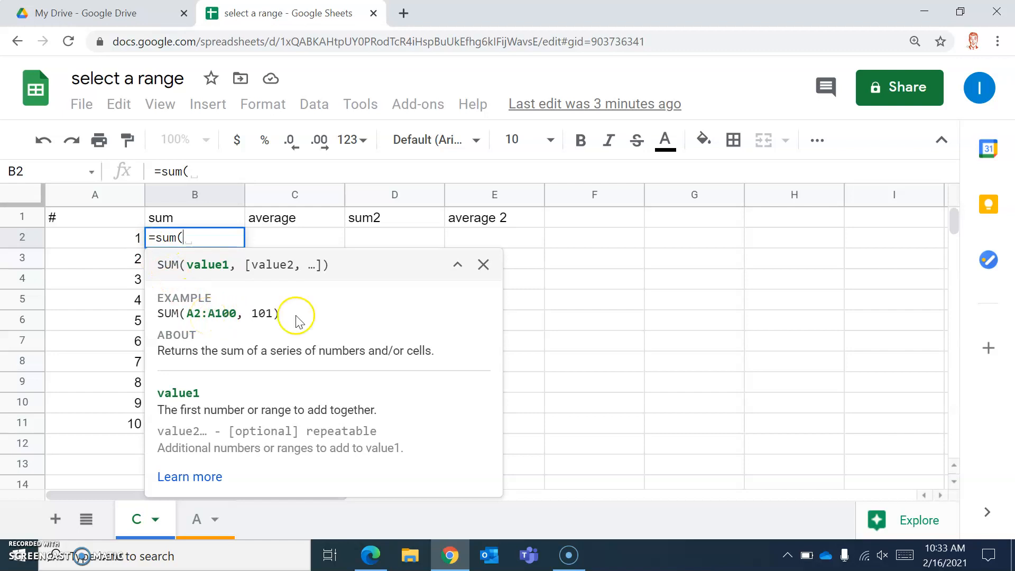
click(483, 264)
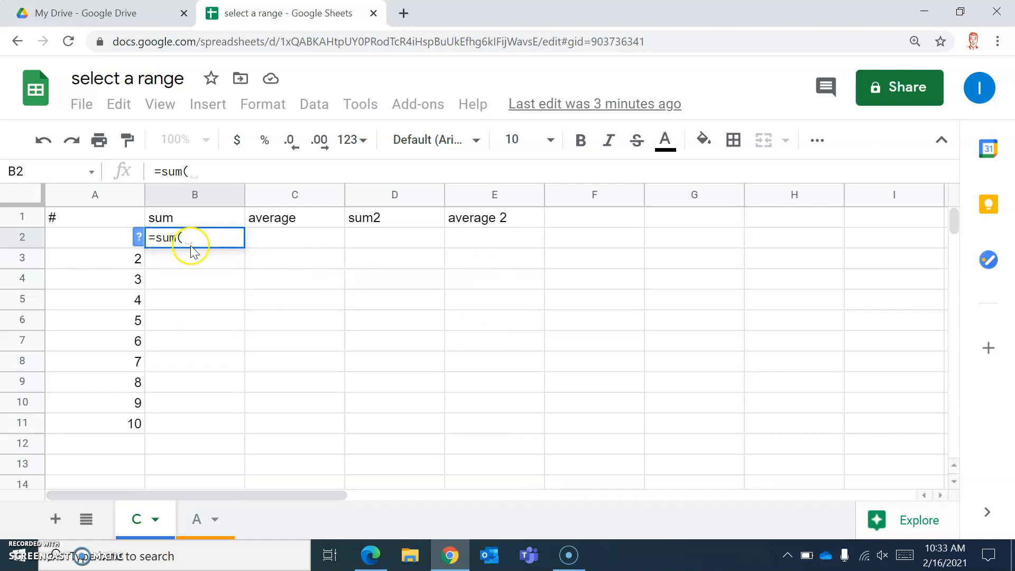
drag(83, 236, 96, 418)
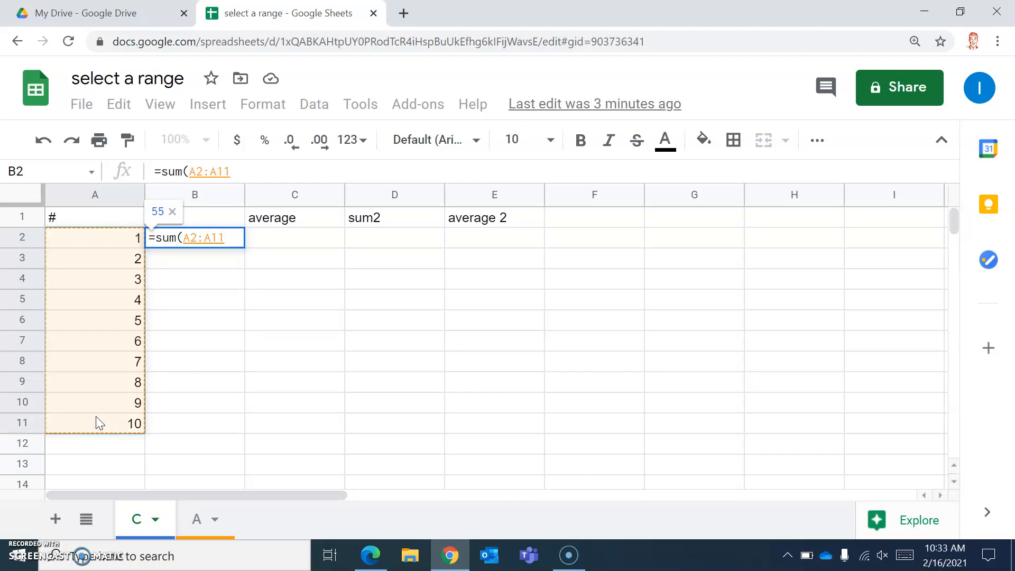
text())
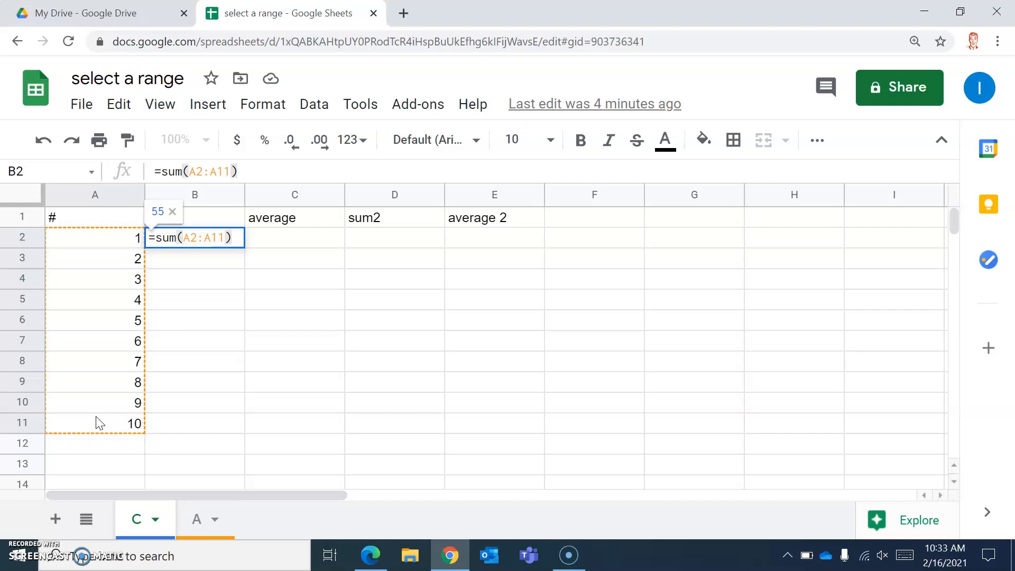
key(Return)
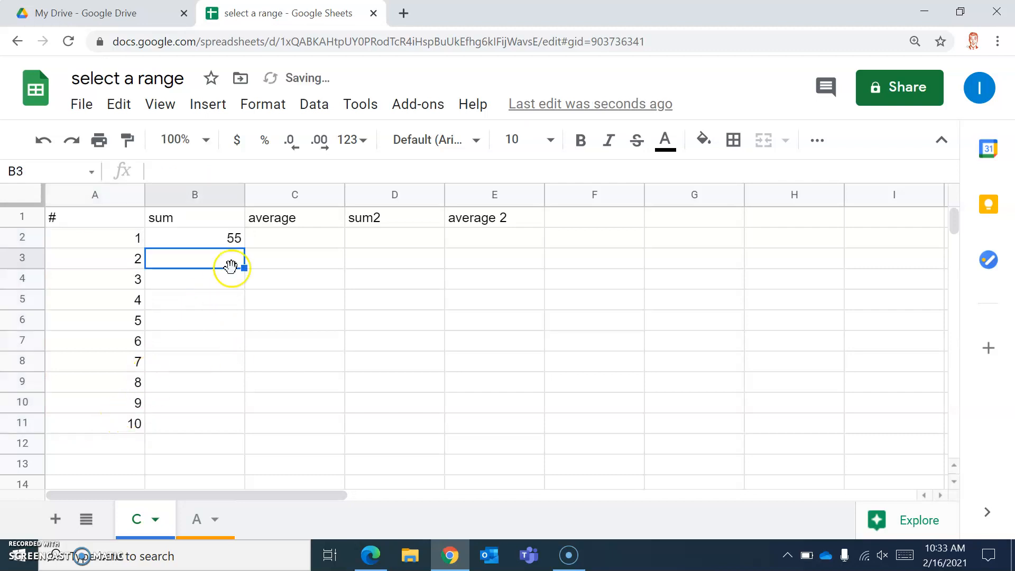
Clear the formula in cell B2 and enter =sum(A1:A11) in its place
click(206, 237)
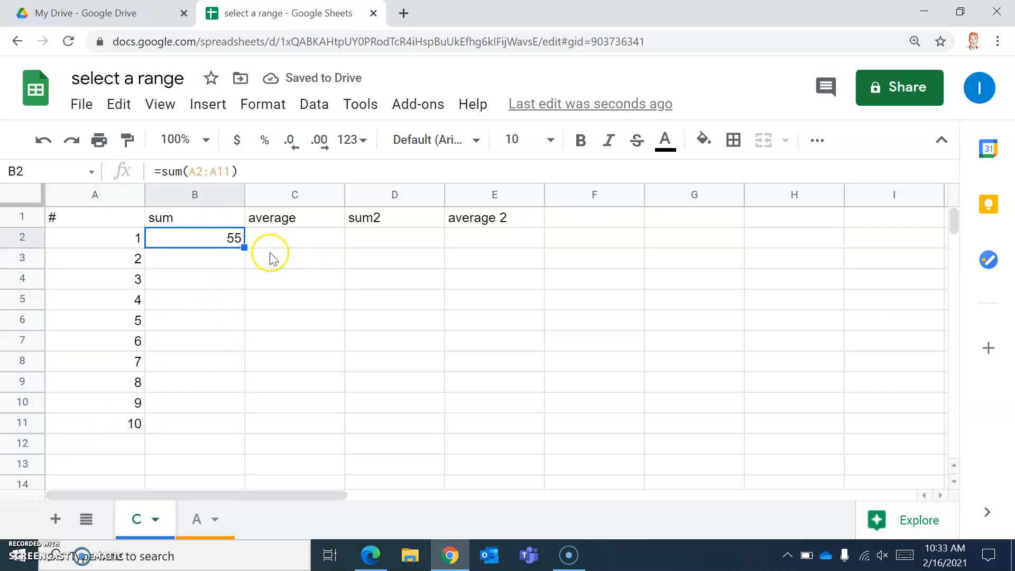
key(Delete)
click(225, 263)
click(211, 243)
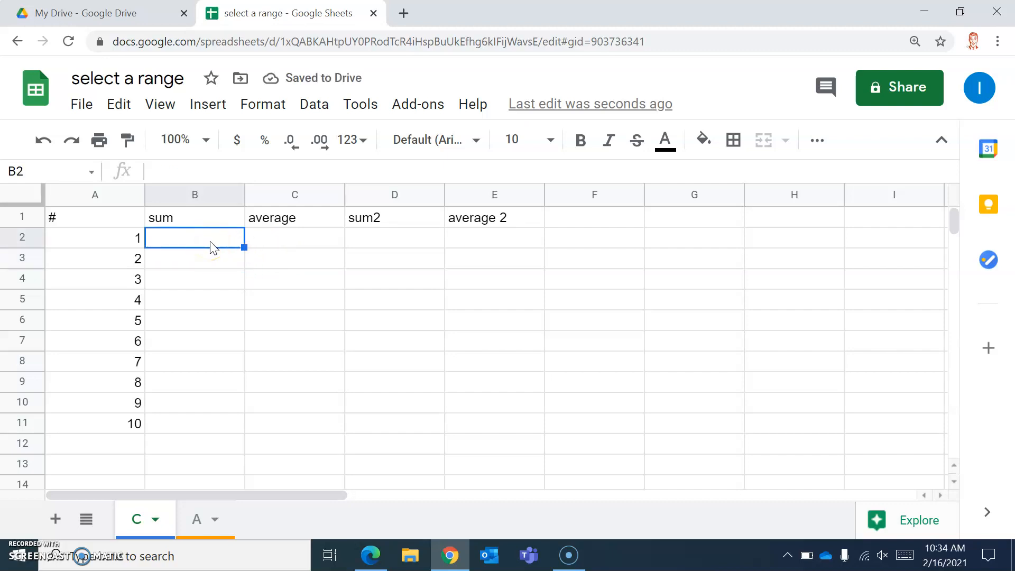
text(=sum)
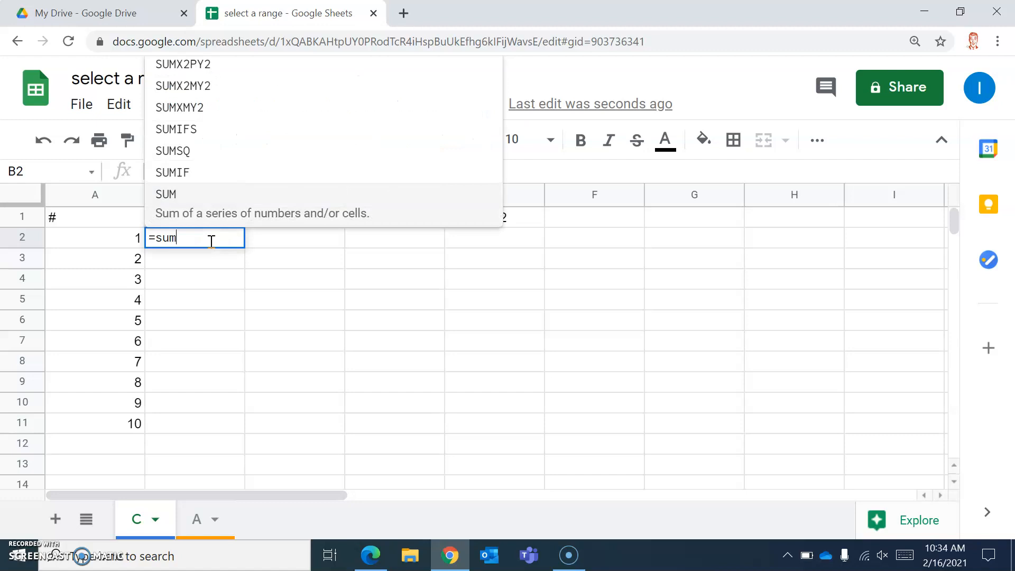
text(()
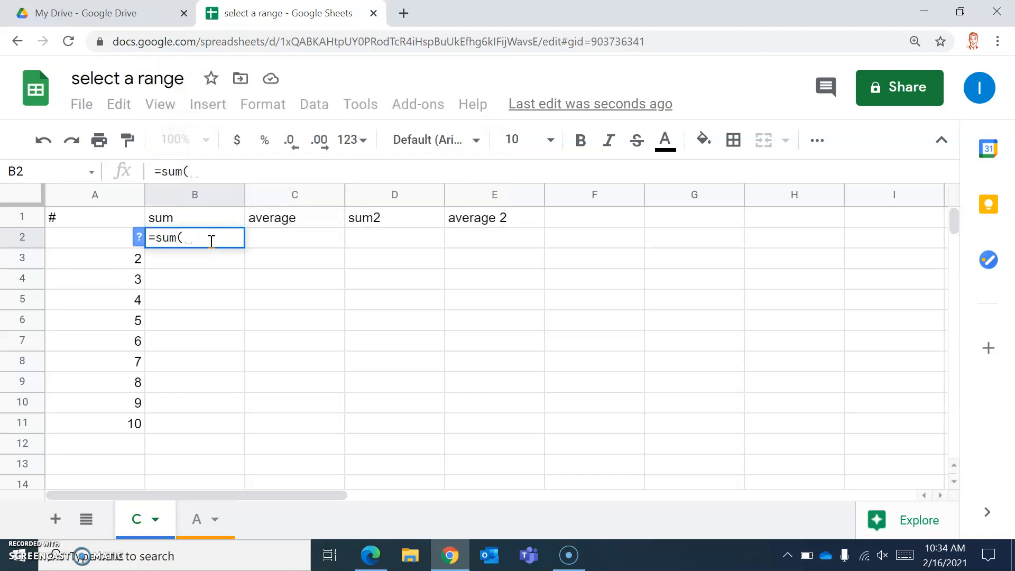
text(A1:)
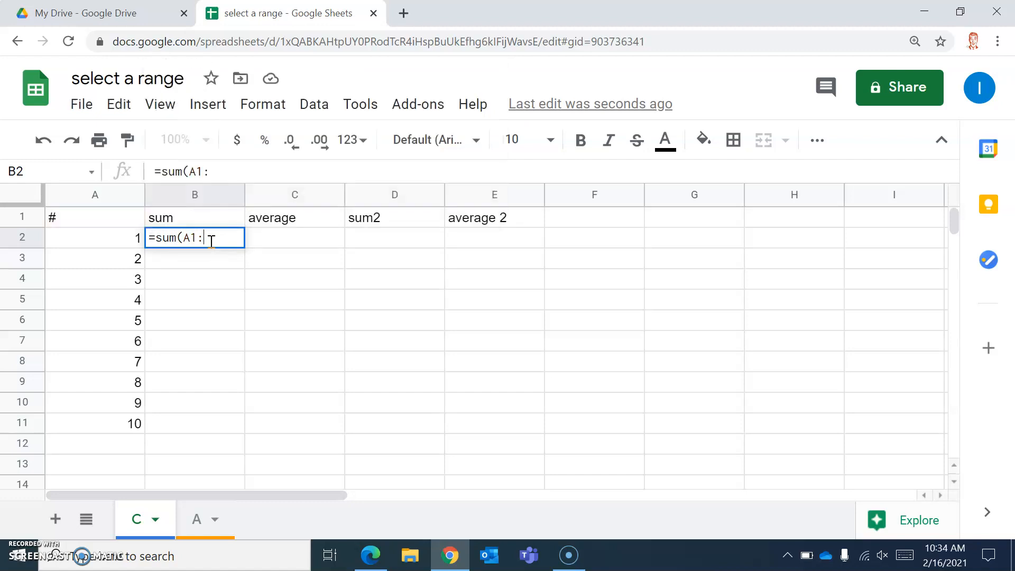
text(A)
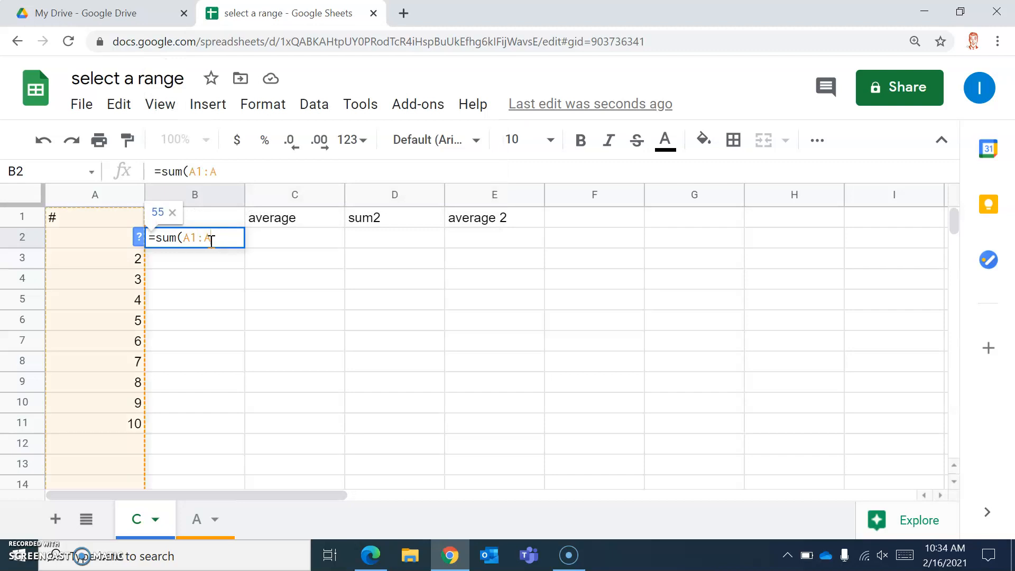
text(11))
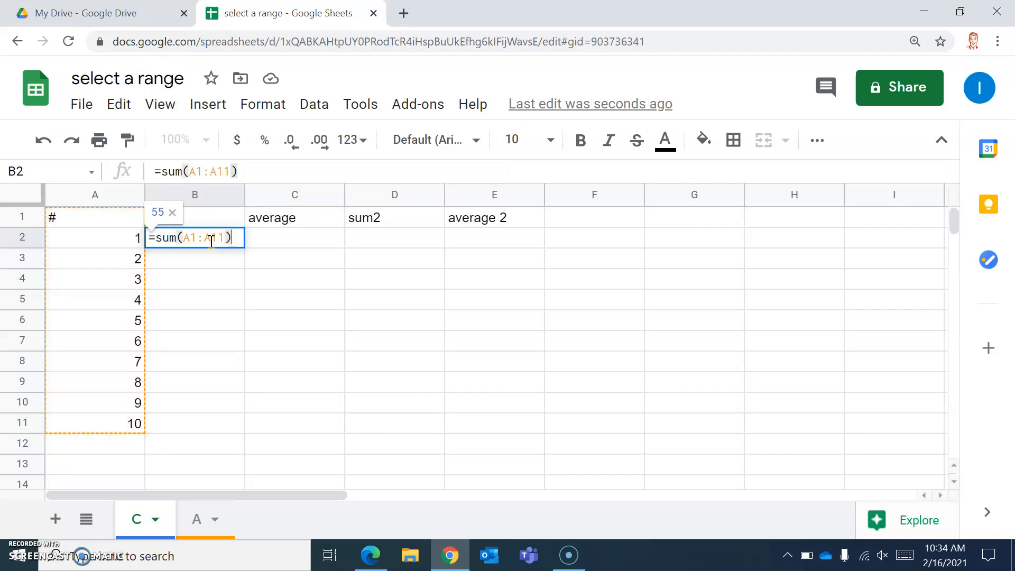
key(Return)
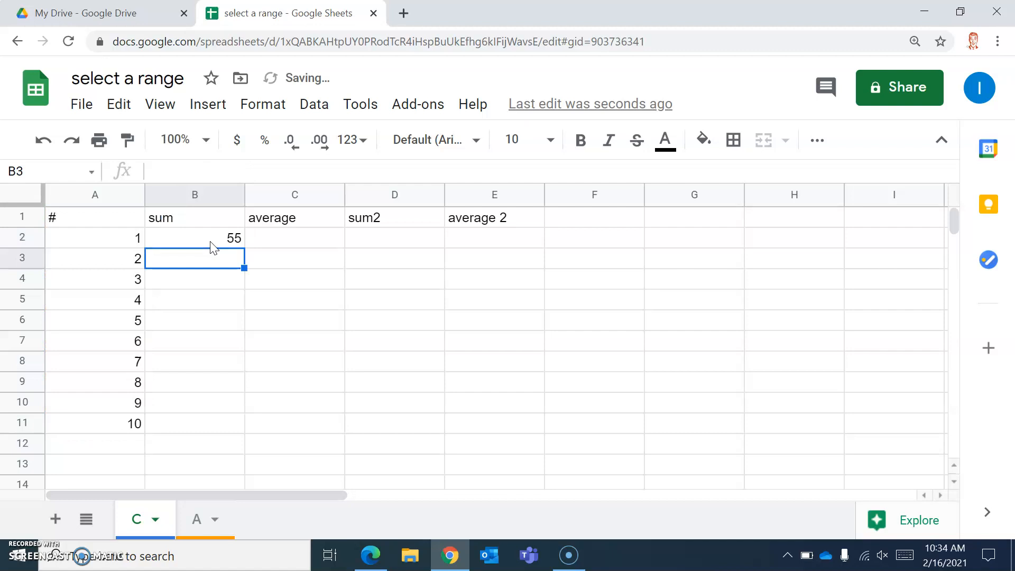
Edit the sum formula in B2 to use the open-ended column range, =sum(A1:A)
click(212, 242)
click(247, 173)
key(BackSpace)
key(BackSpace)
key(BackSpace)
key(BackSpace)
key(BackSpace)
key(BackSpace)
text(1:A)
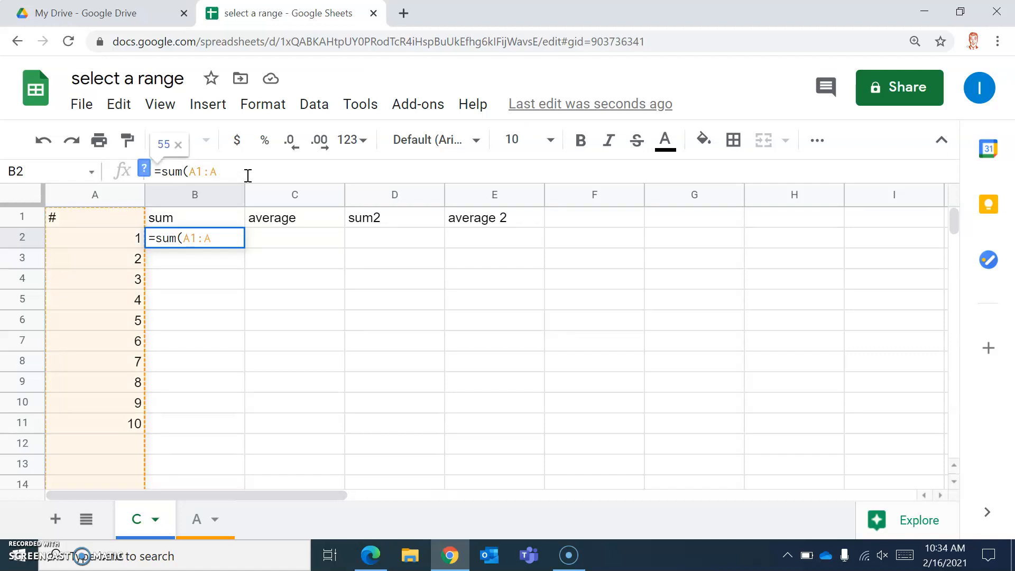
text())
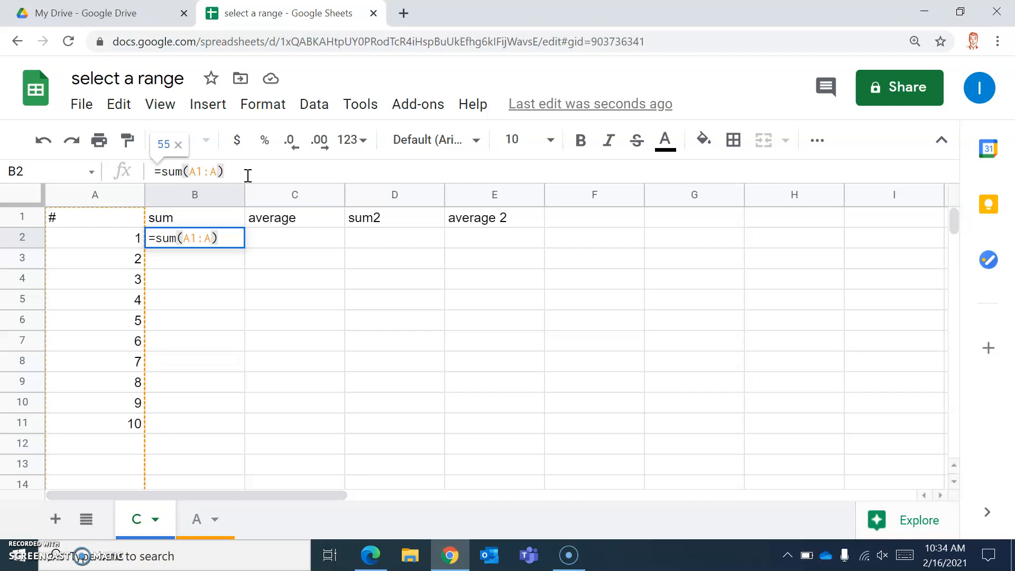
key(Return)
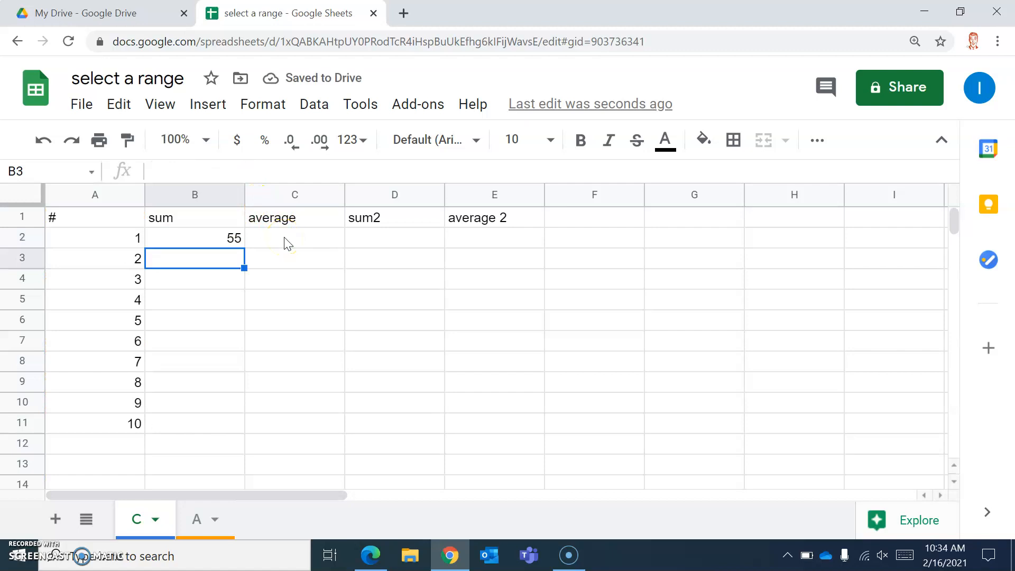
Enter the formula =average(A2:A11) in cell C2 and reject the suggested autofill for the column
click(287, 243)
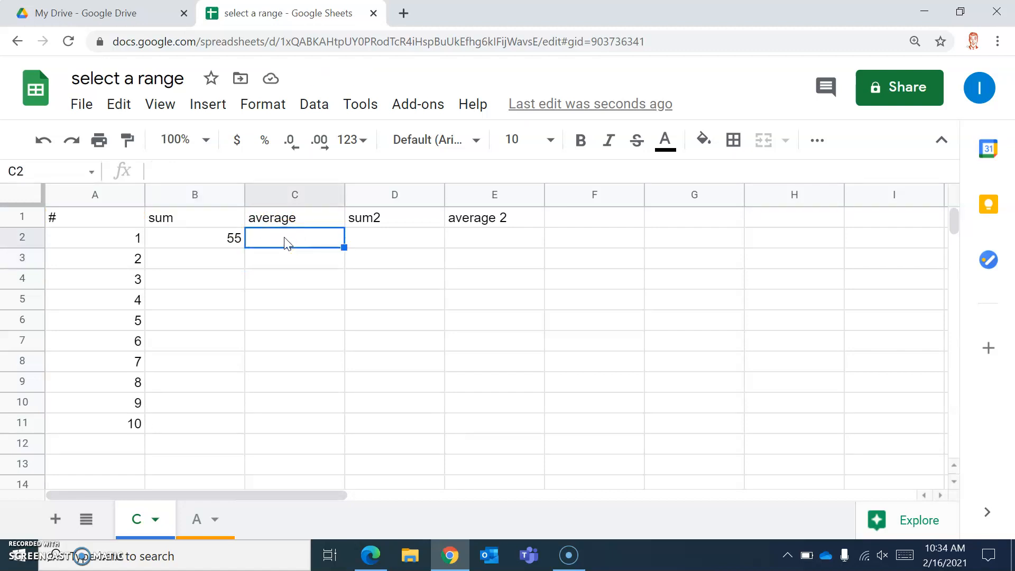
text(=ave)
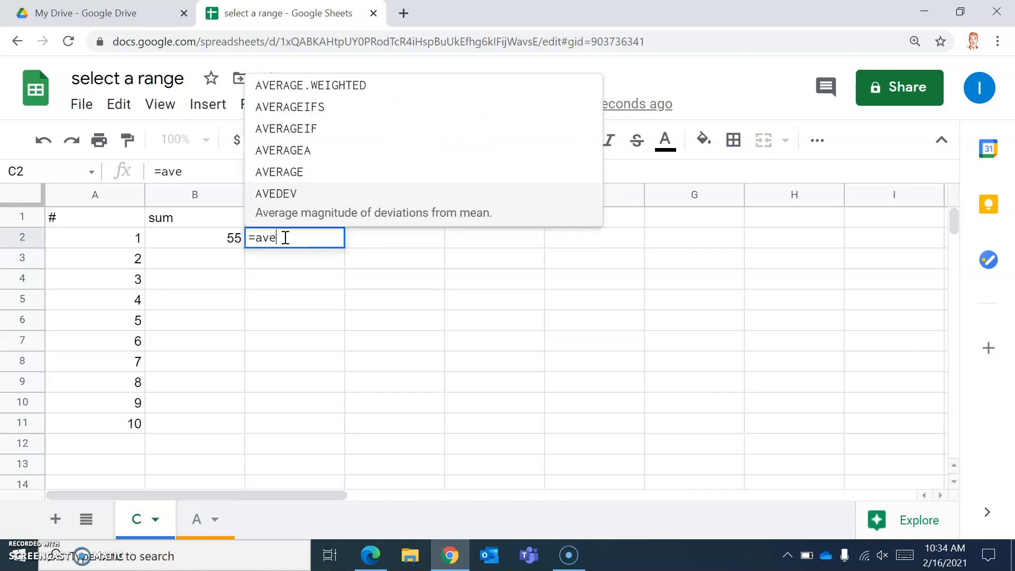
text(rage()
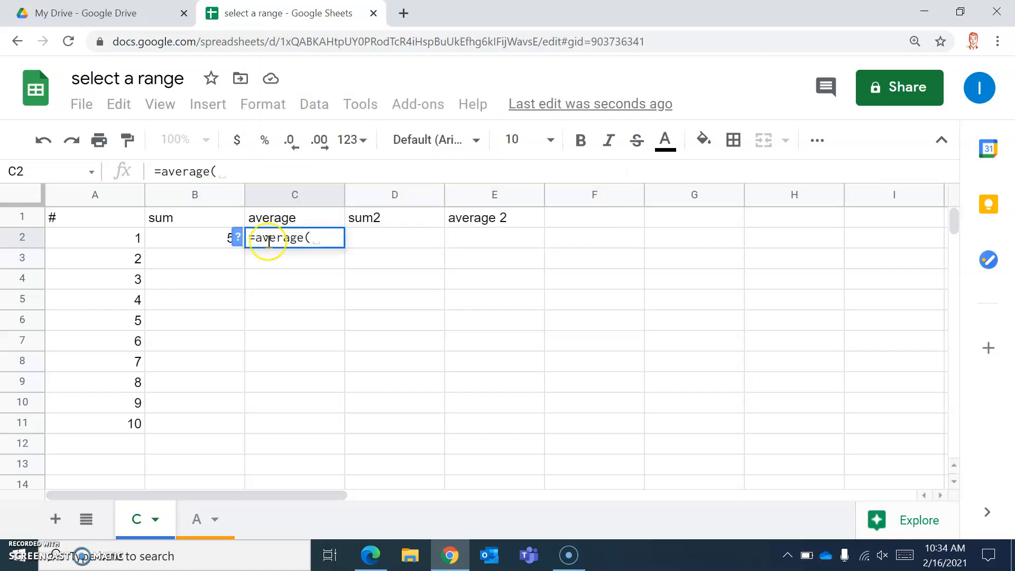
click(236, 239)
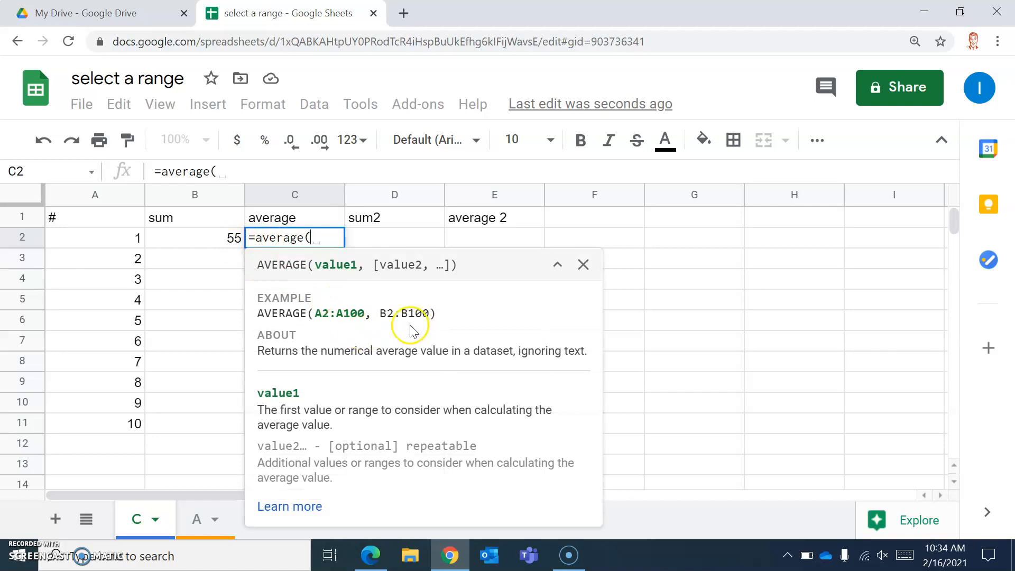
click(582, 267)
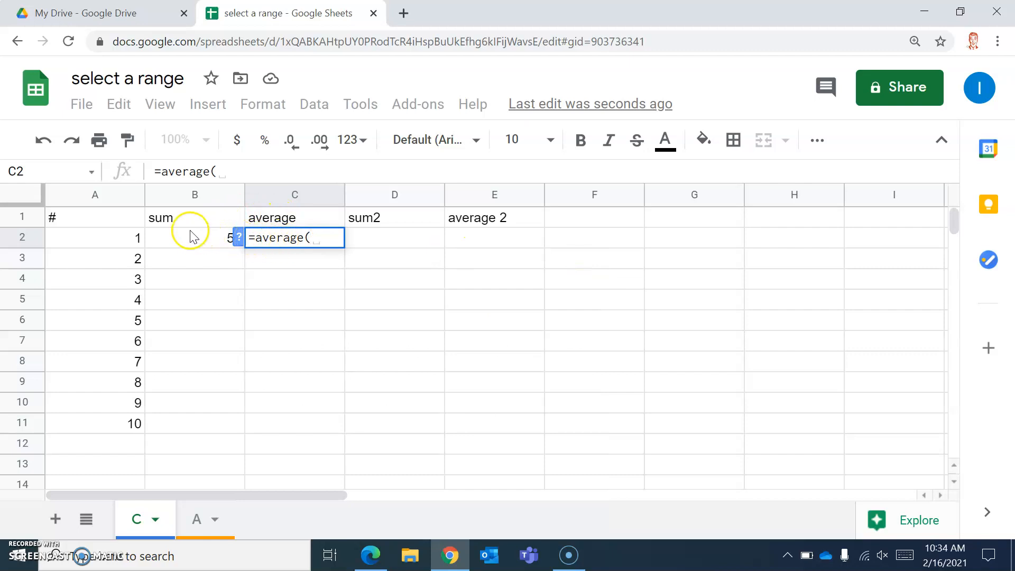
click(104, 246)
drag(103, 249, 103, 421)
text())
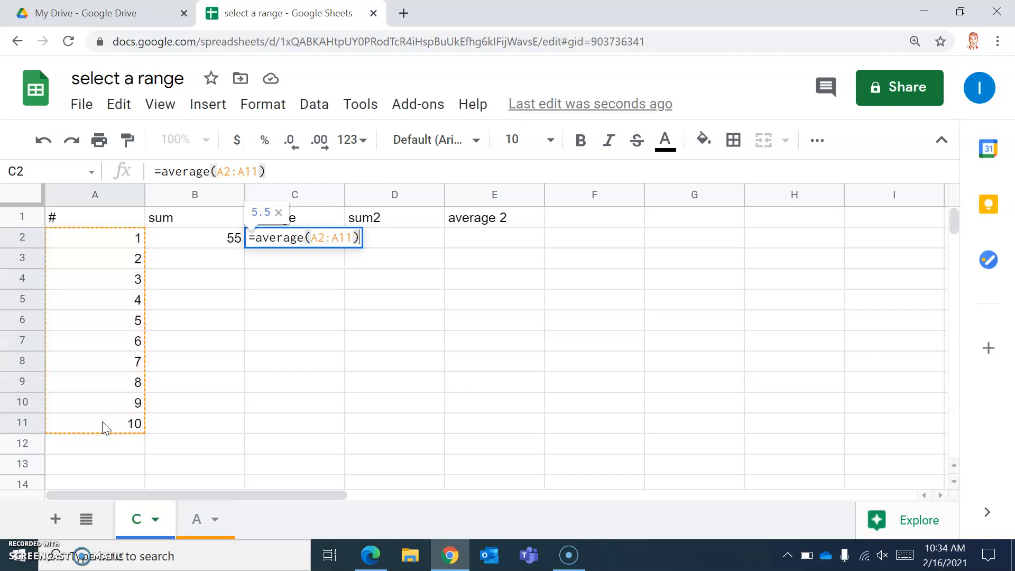
key(Return)
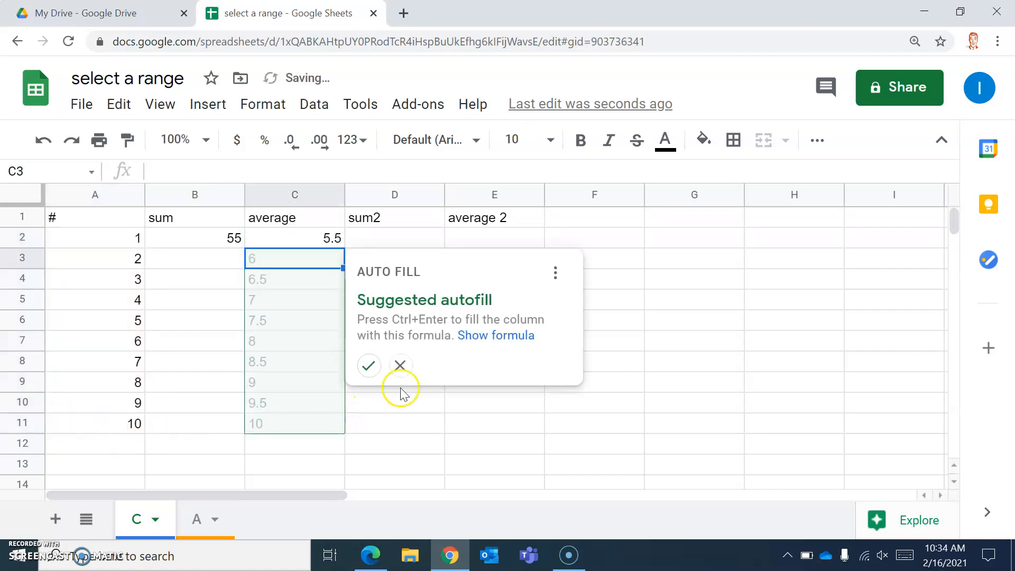
click(400, 370)
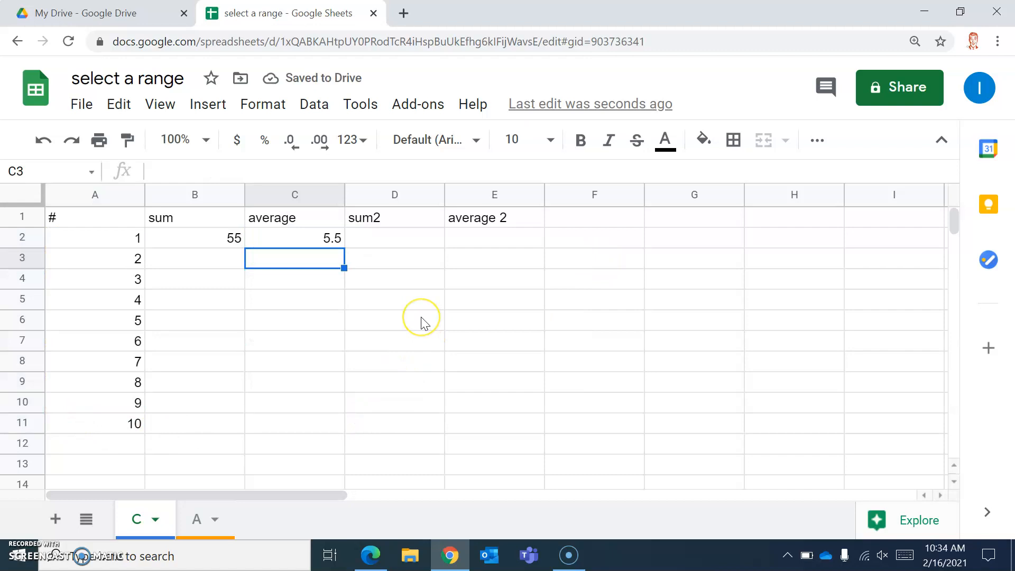
Delete the sum formula from B2 and the average formula from C2
click(221, 236)
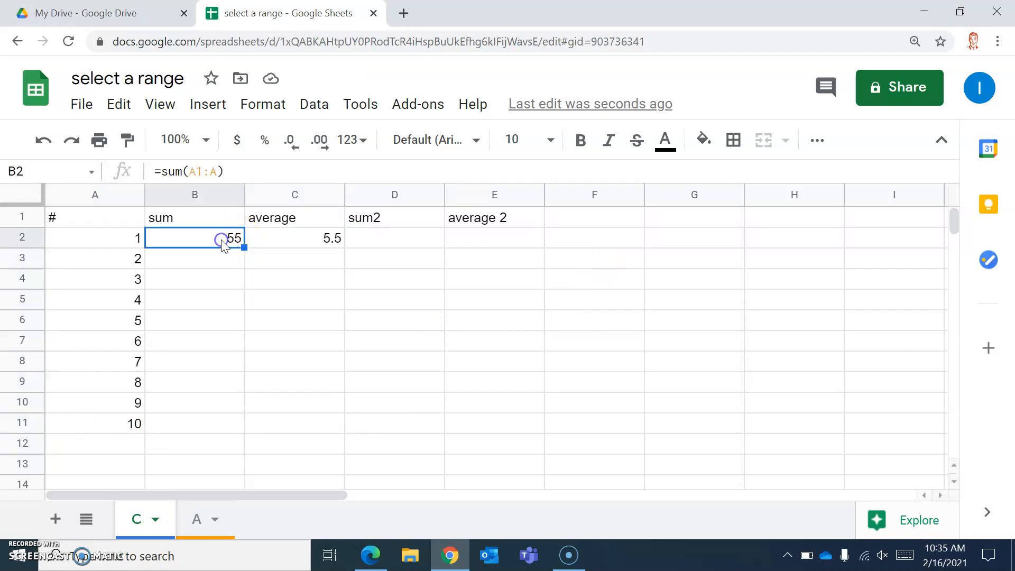
key(Delete)
click(289, 237)
key(Delete)
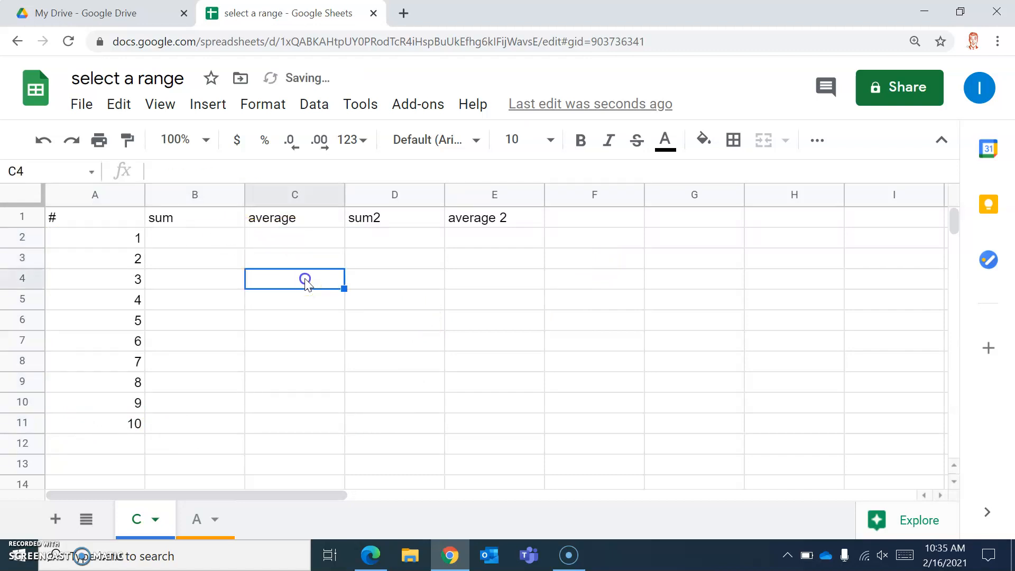
Select the numbers in A2:A11 and open Explore for the data
click(222, 237)
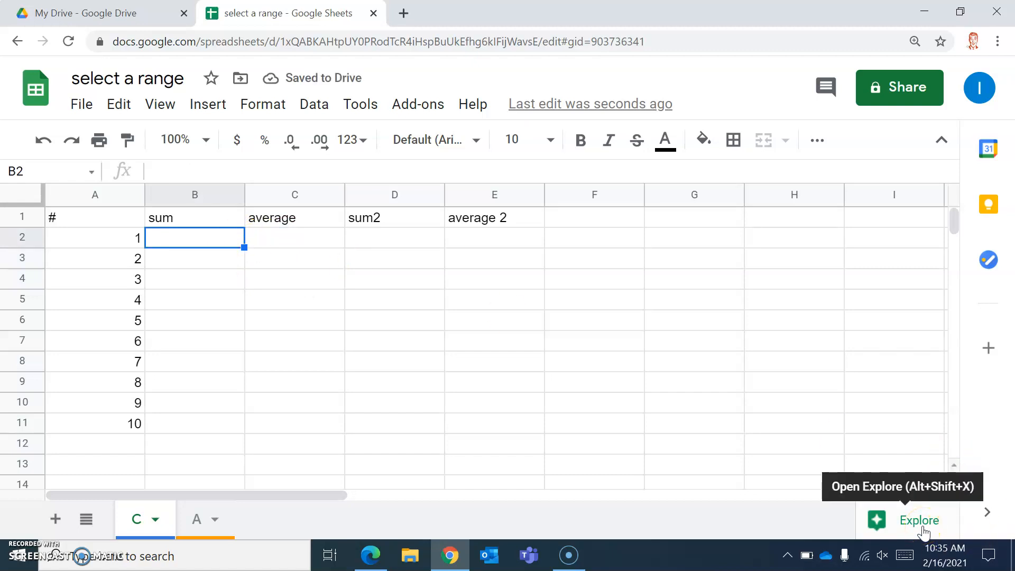
drag(124, 243, 130, 431)
click(908, 519)
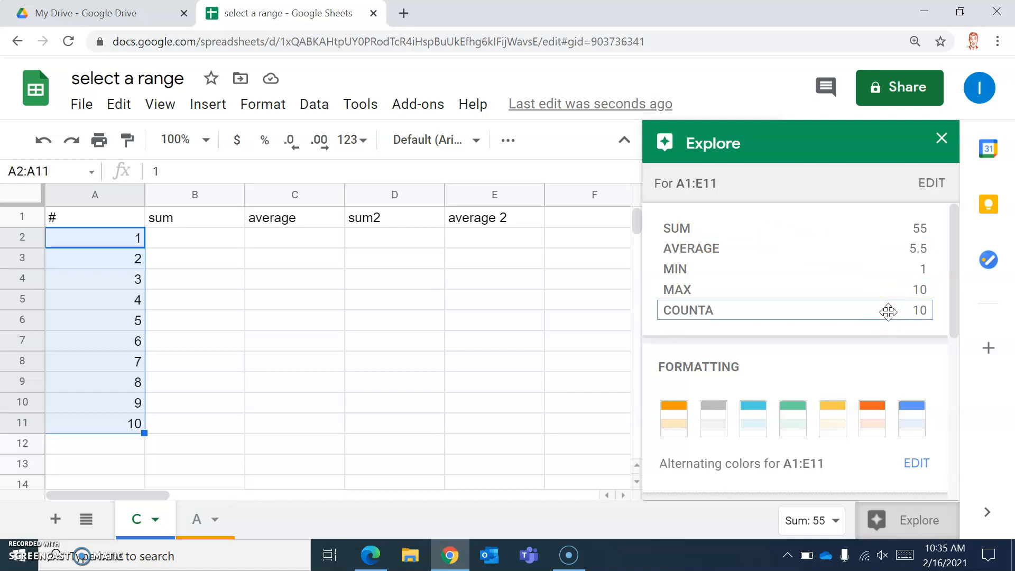
Review the statistics, formatting and chart suggestions in Explore for the data and close Explore
scroll(863, 402, down, 6)
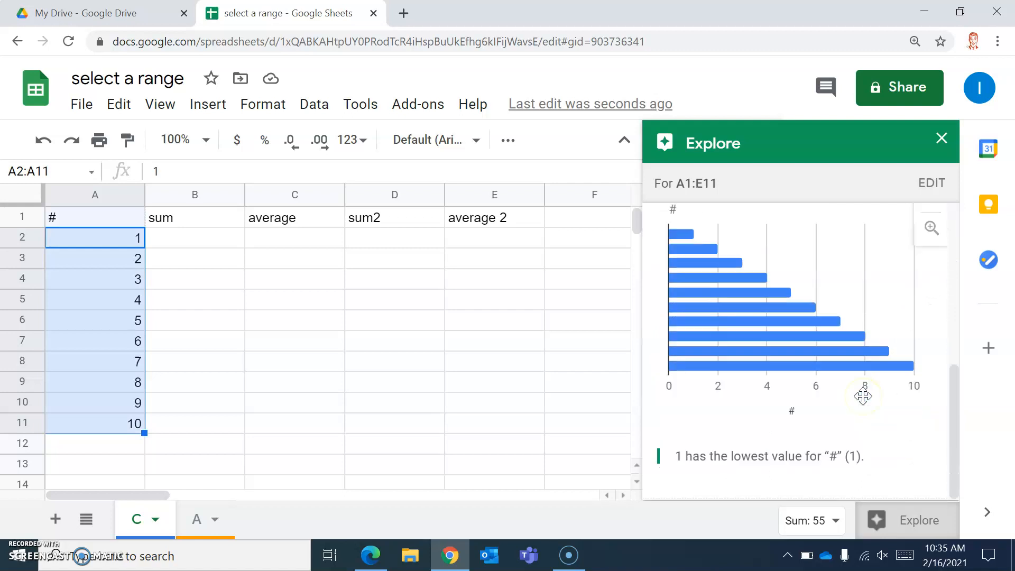
scroll(863, 396, up, 6)
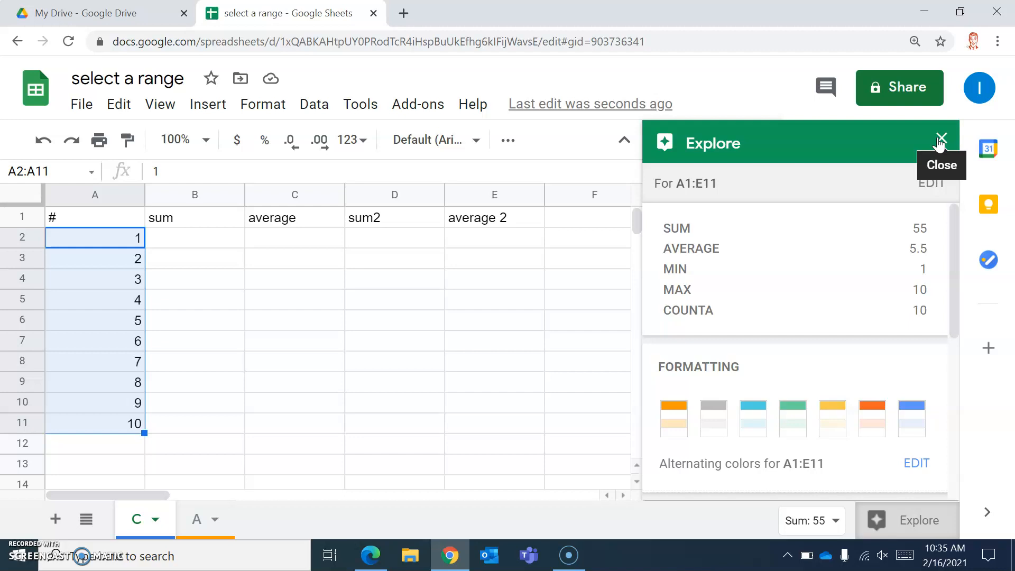
click(940, 140)
Enter a formula in B2 of sheet C that sums the numbers on sheet A, =sum(A!A1:A10)
click(205, 244)
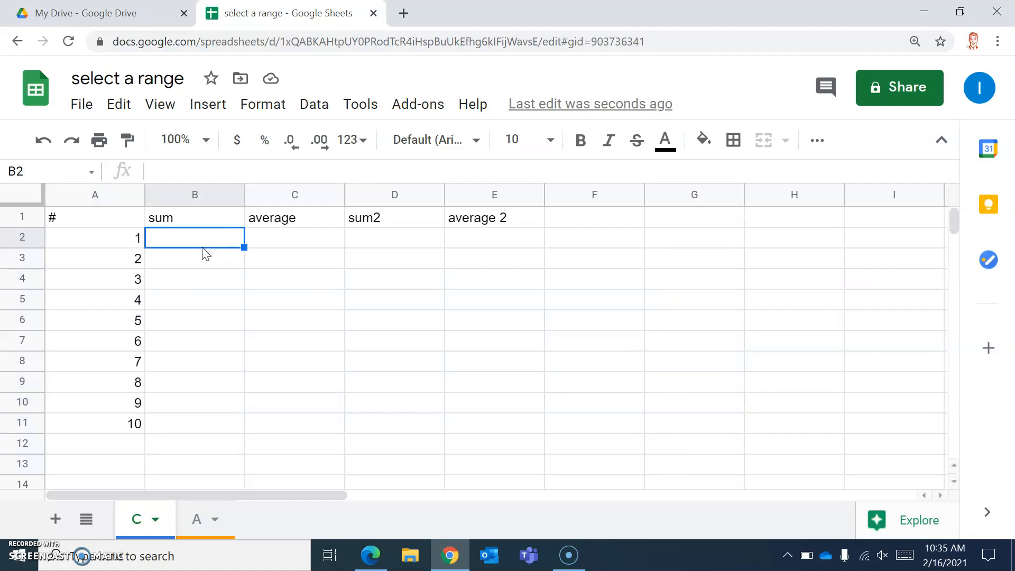
click(196, 521)
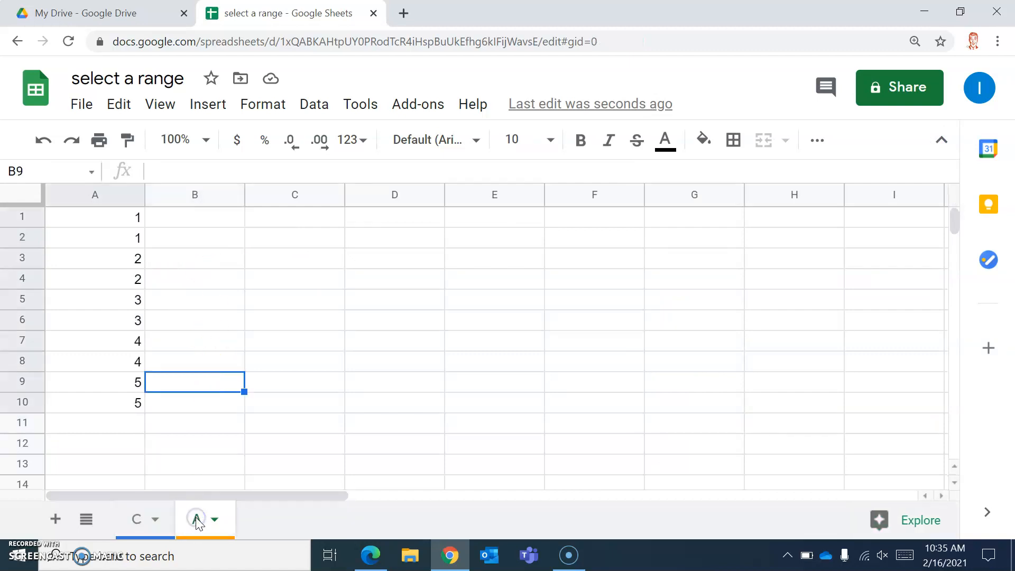
click(132, 518)
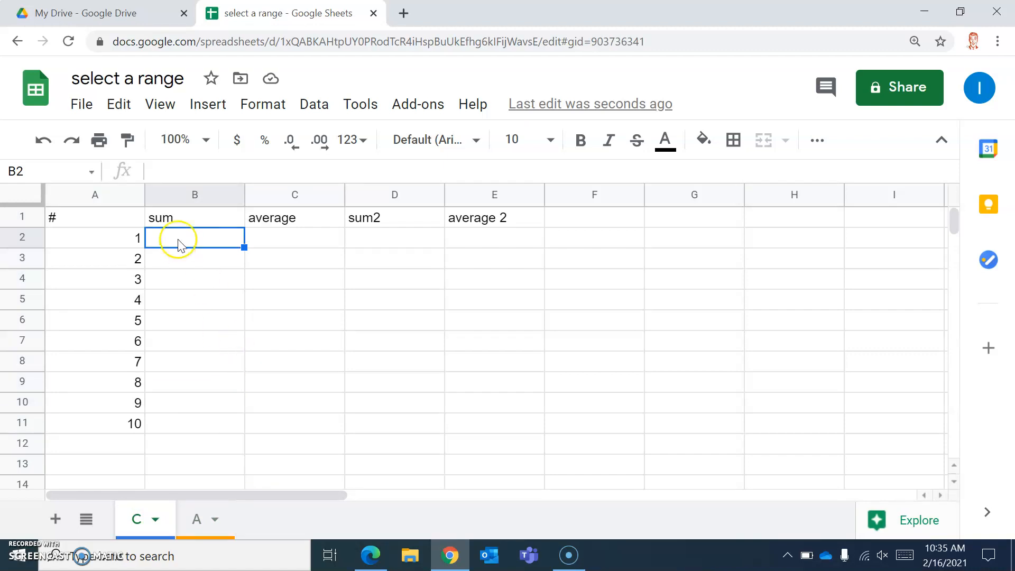
text(=sum)
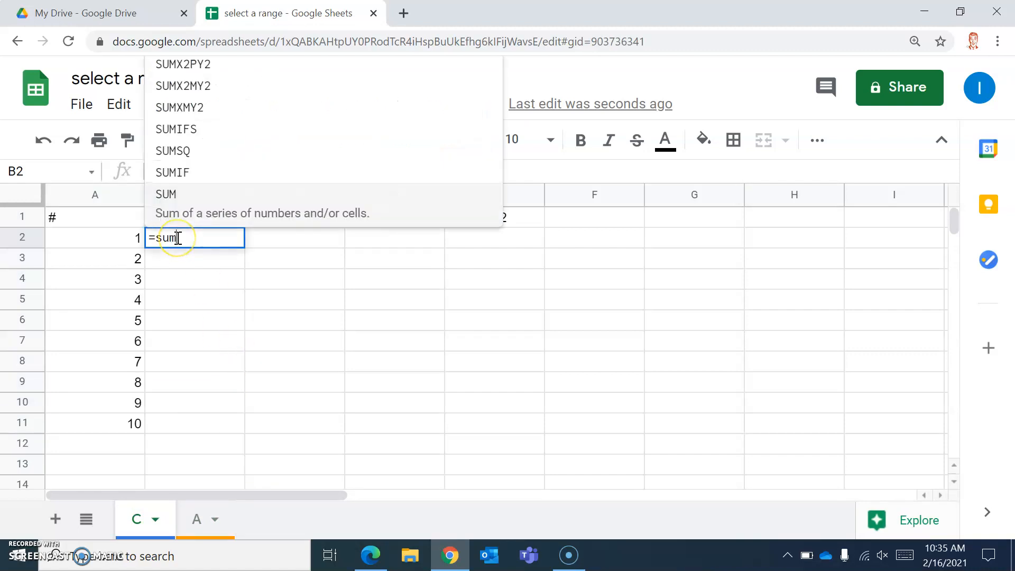
text(()
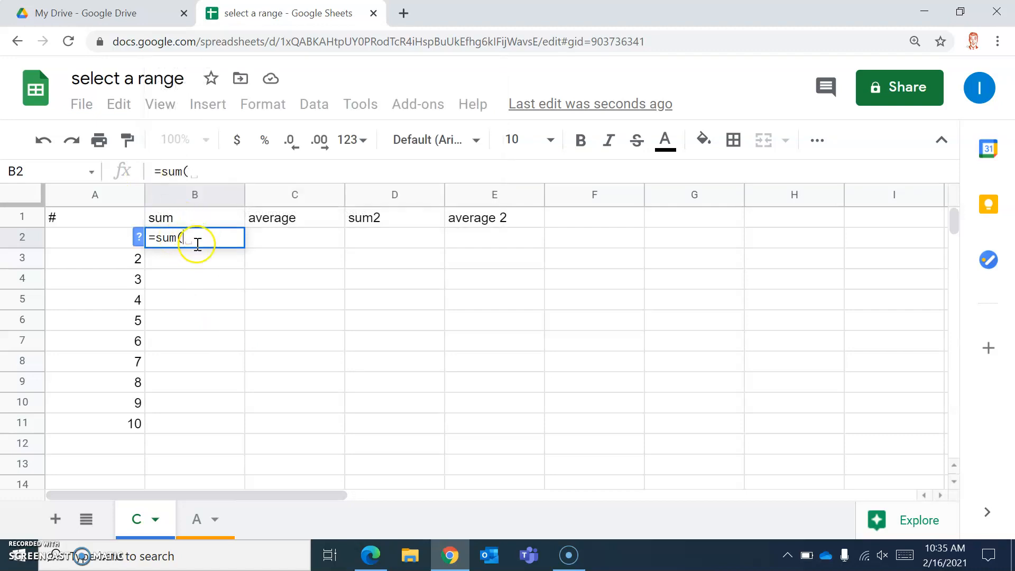
click(196, 519)
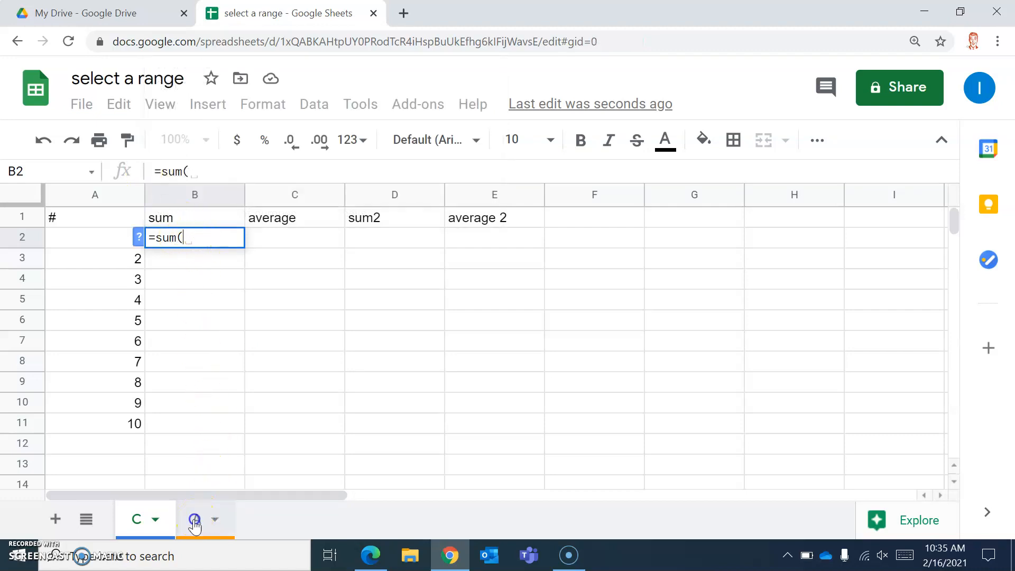
drag(103, 223, 98, 401)
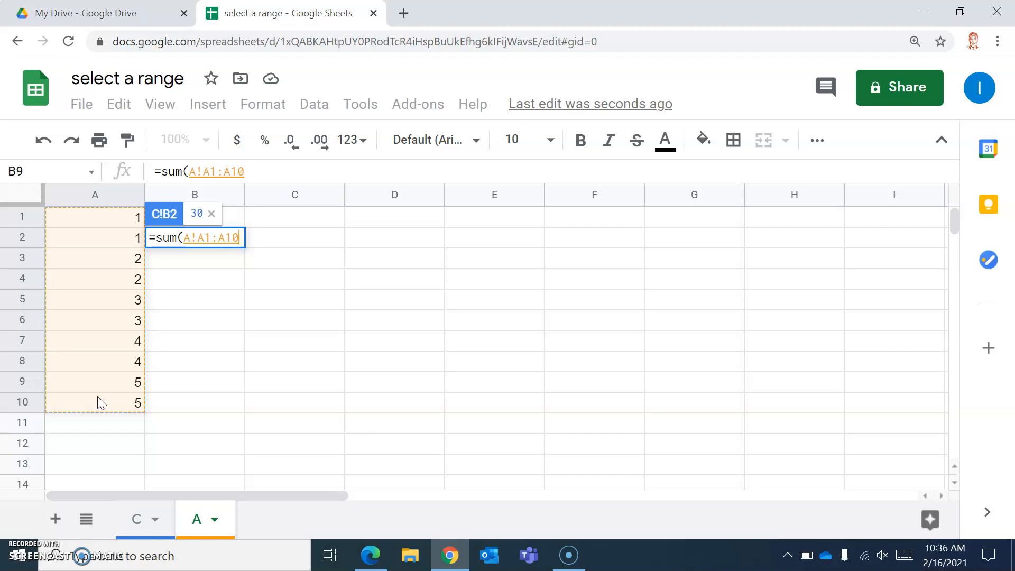
text())
key(Return)
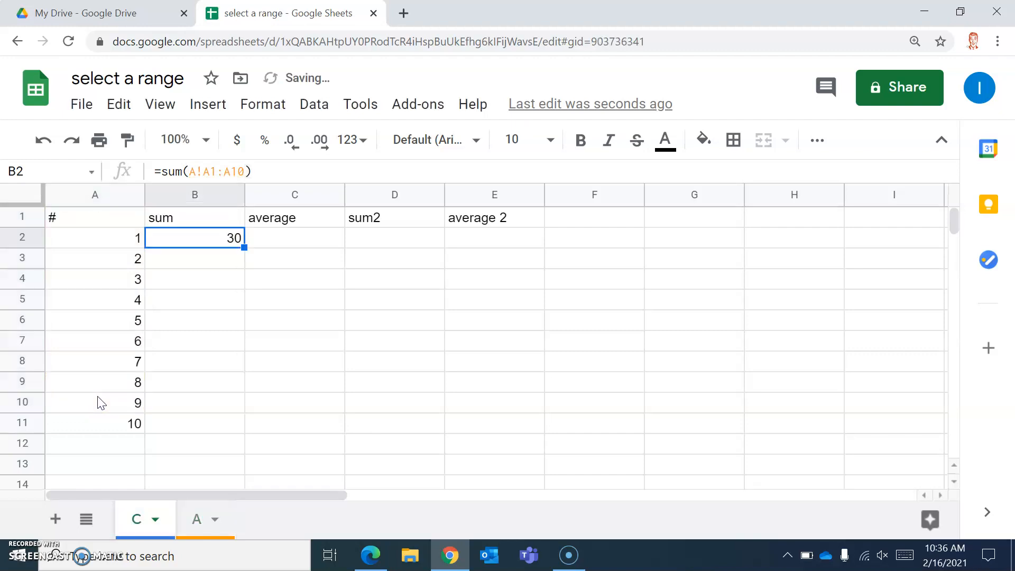
Create a named range called Sam for cells A1:A10 on sheet A
click(204, 519)
click(136, 519)
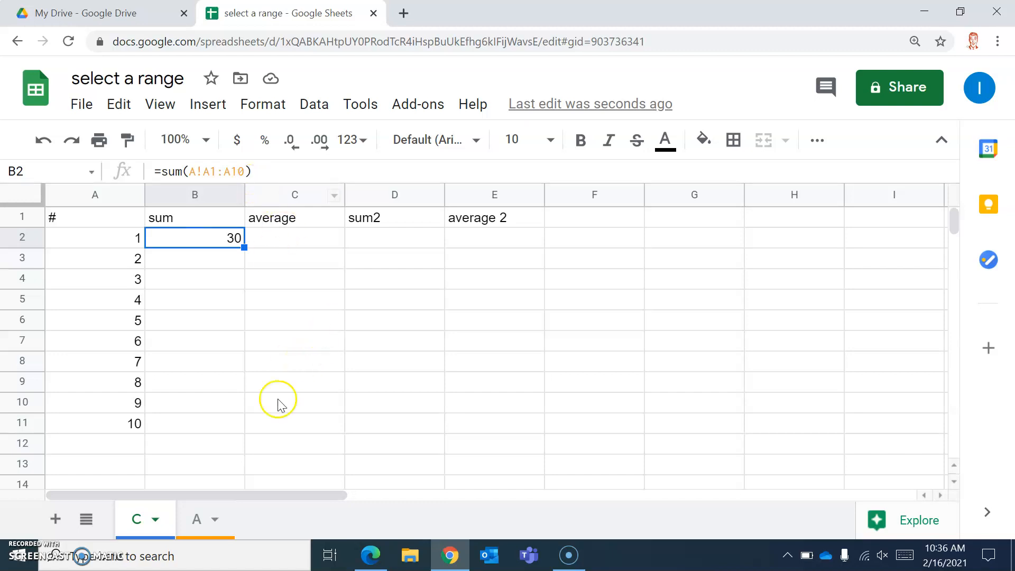
click(200, 531)
drag(138, 219, 136, 397)
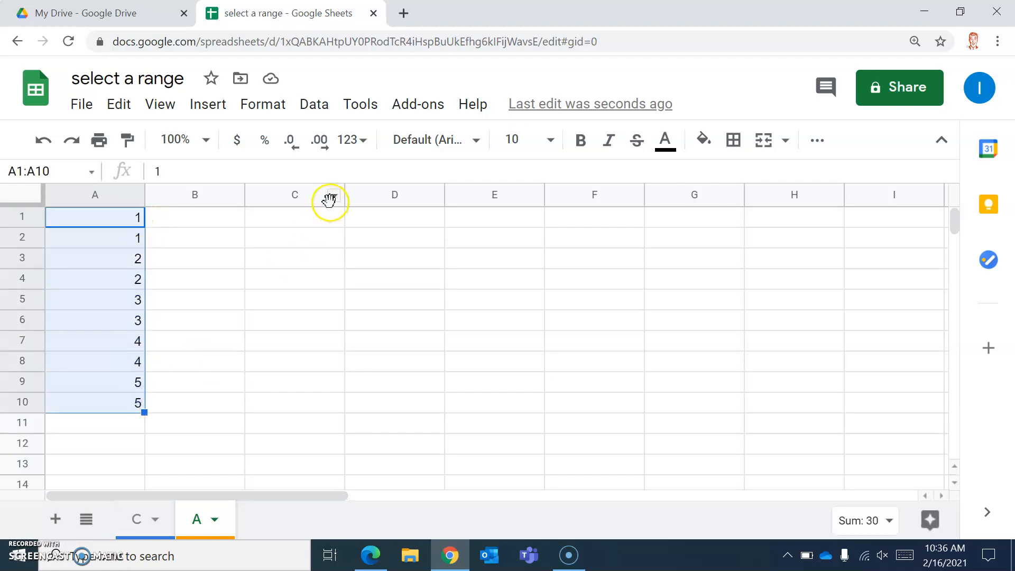
click(324, 117)
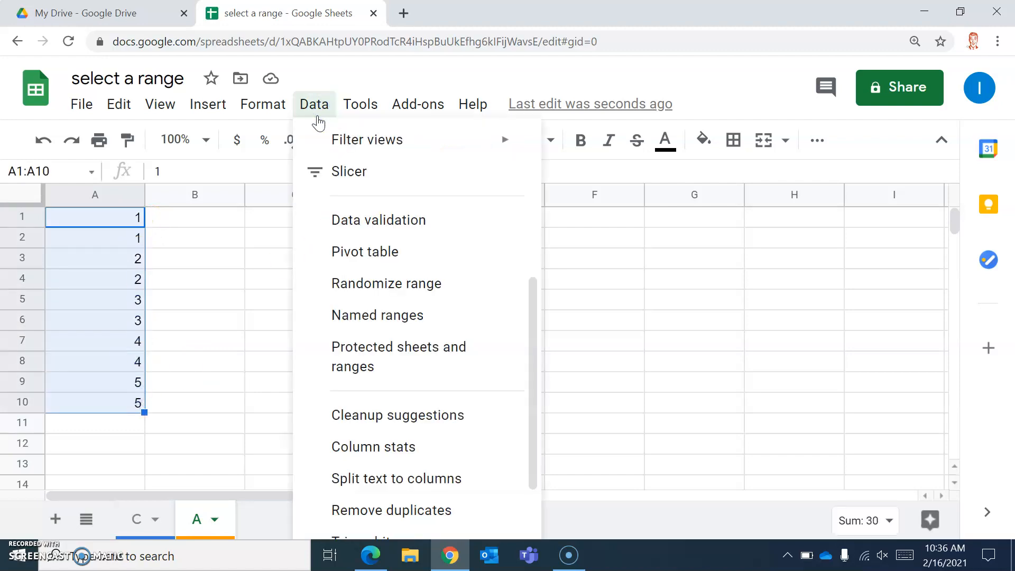
scroll(369, 296, down, 2)
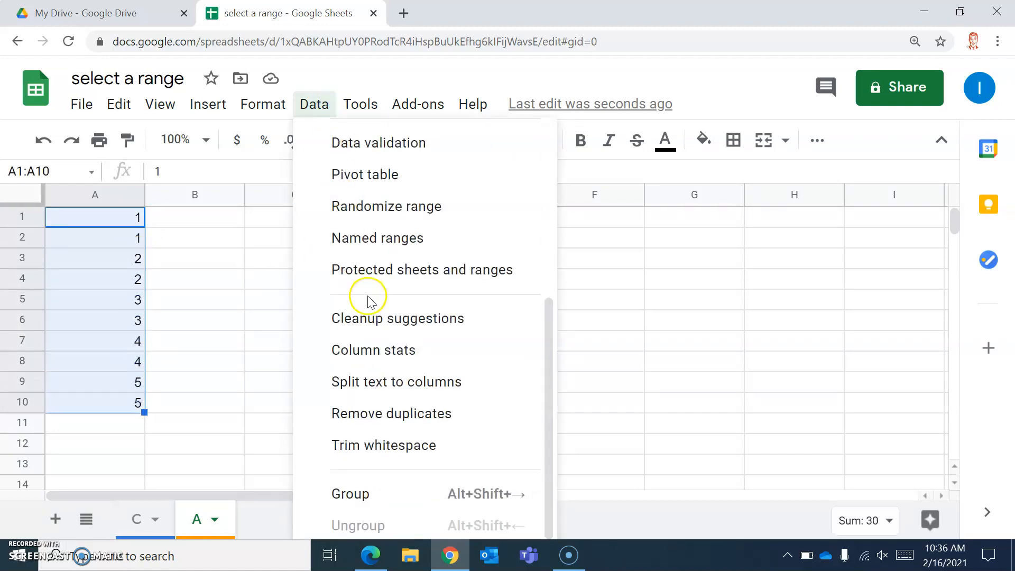
click(356, 237)
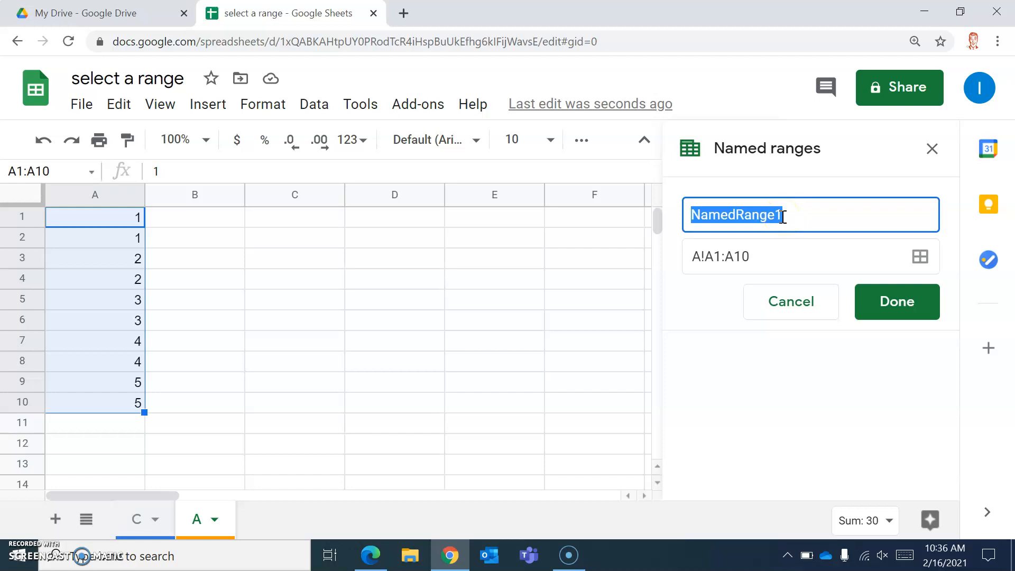
text(Sam)
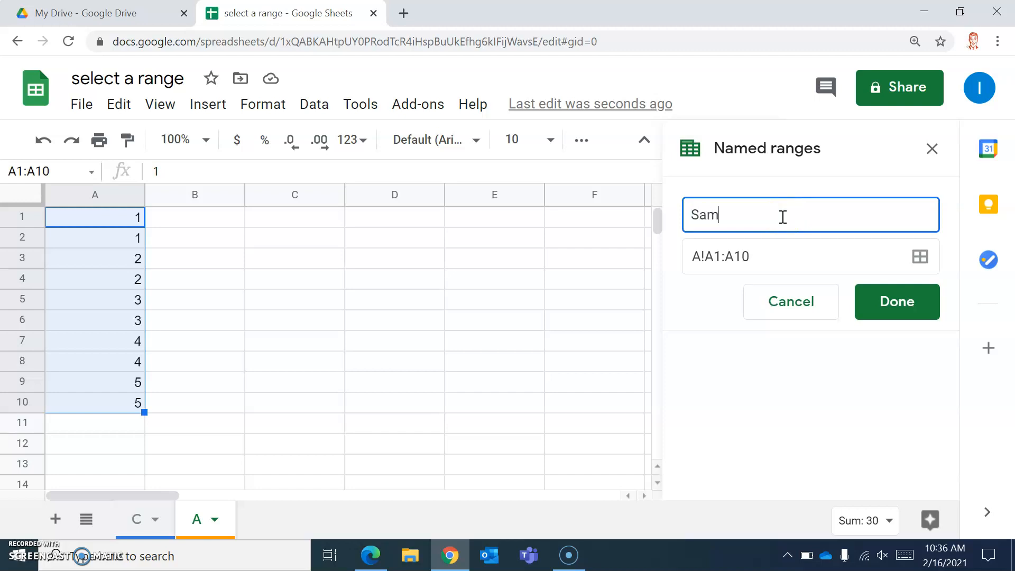
click(776, 216)
click(899, 301)
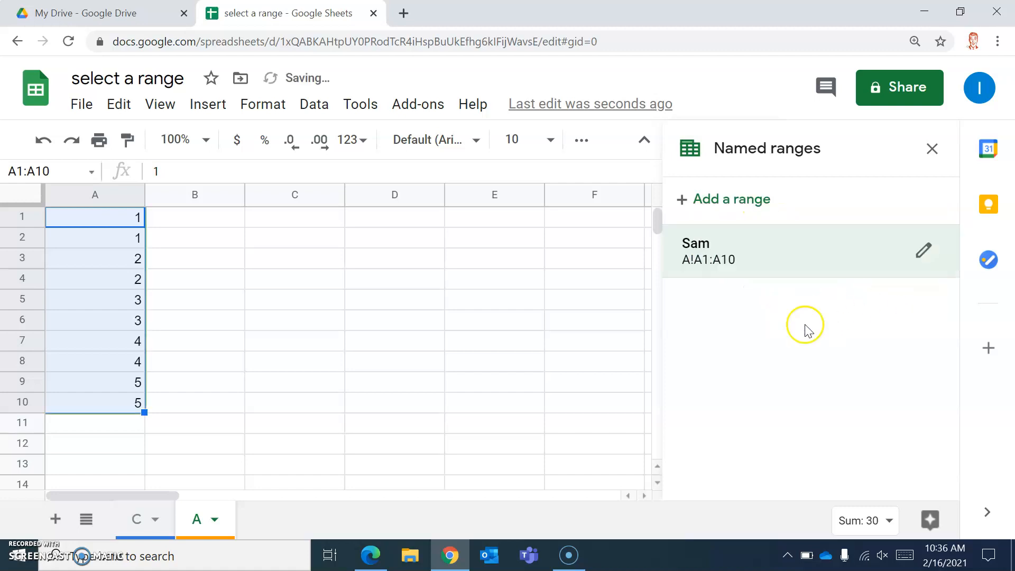
Add a second named range called Billy for cells A2:A11 on sheet C
click(139, 518)
drag(106, 239, 110, 421)
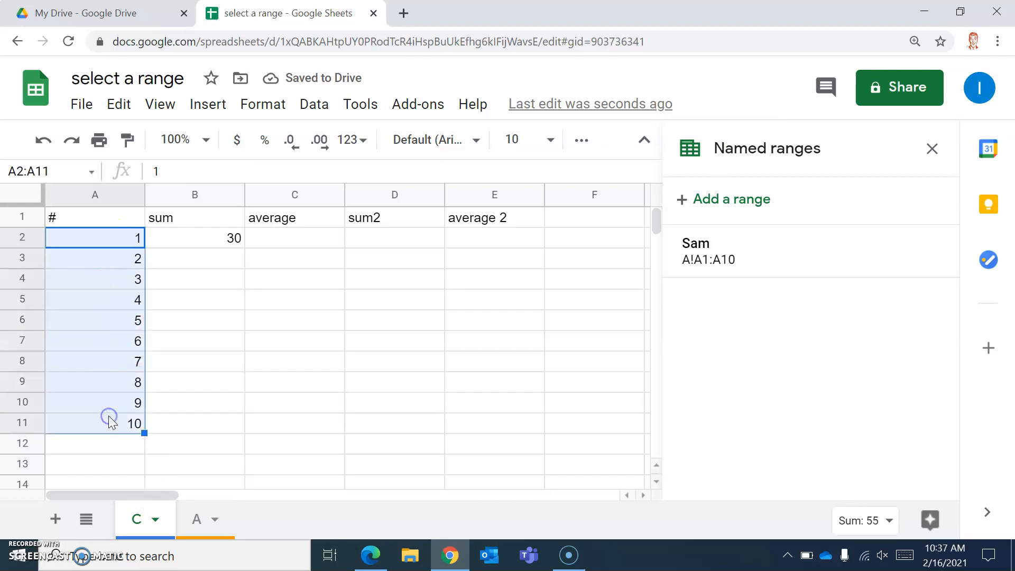
click(753, 204)
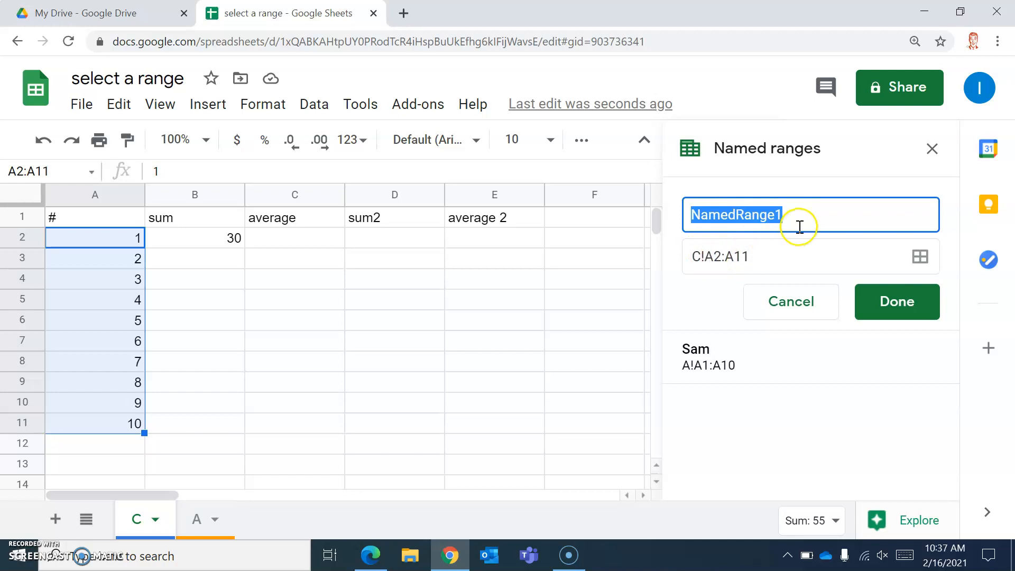
text(Billy)
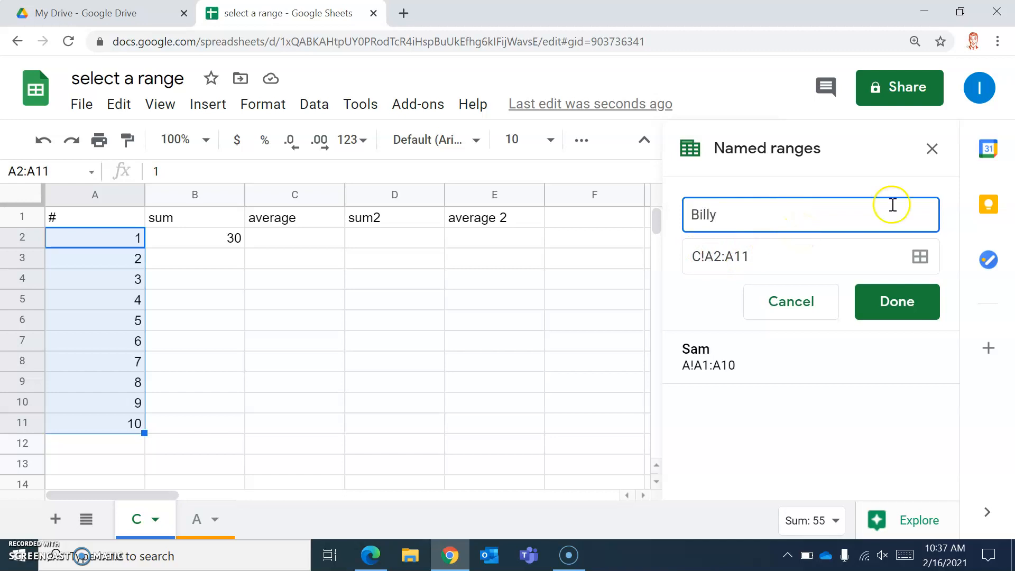
click(906, 322)
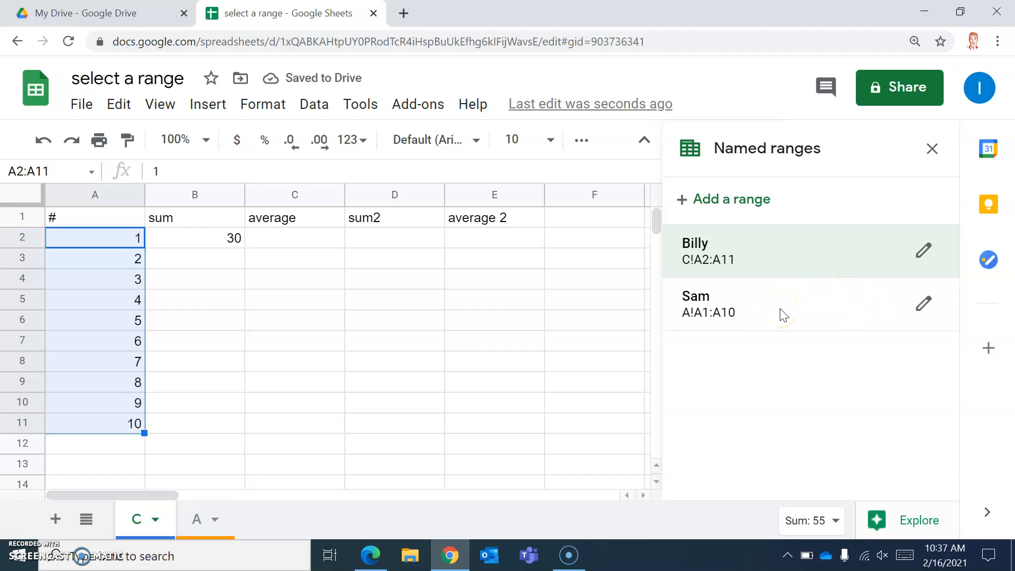
Replace the formula in B2 of sheet C with a sum of the named range, =sum(Billy)
click(193, 232)
drag(260, 171, 138, 172)
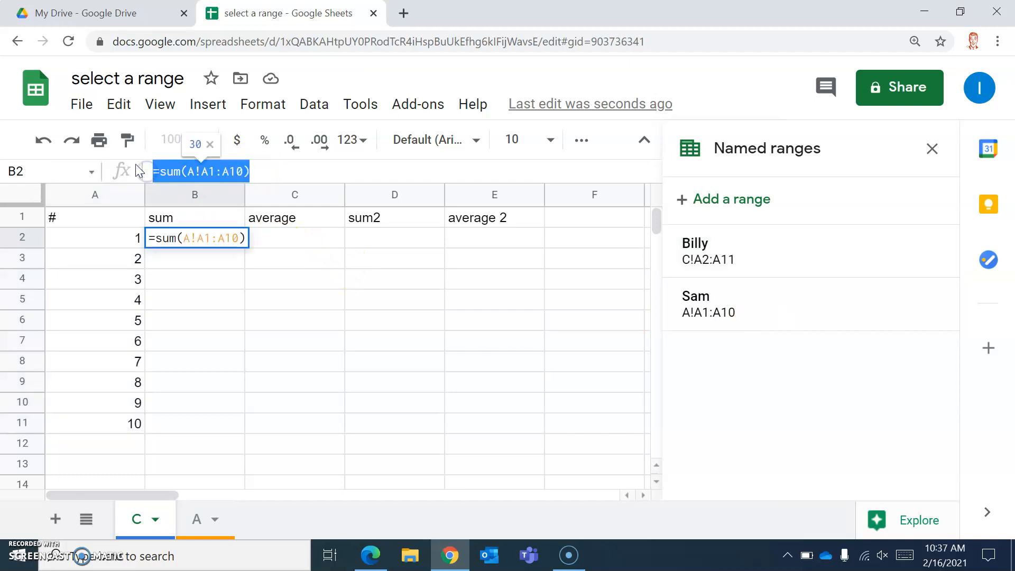
key(BackSpace)
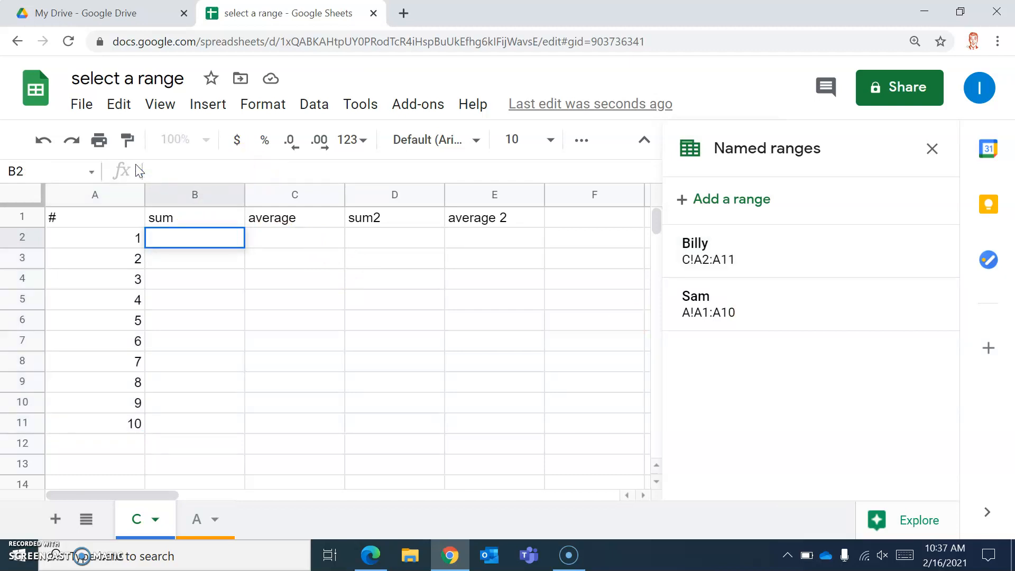
text(=sum()
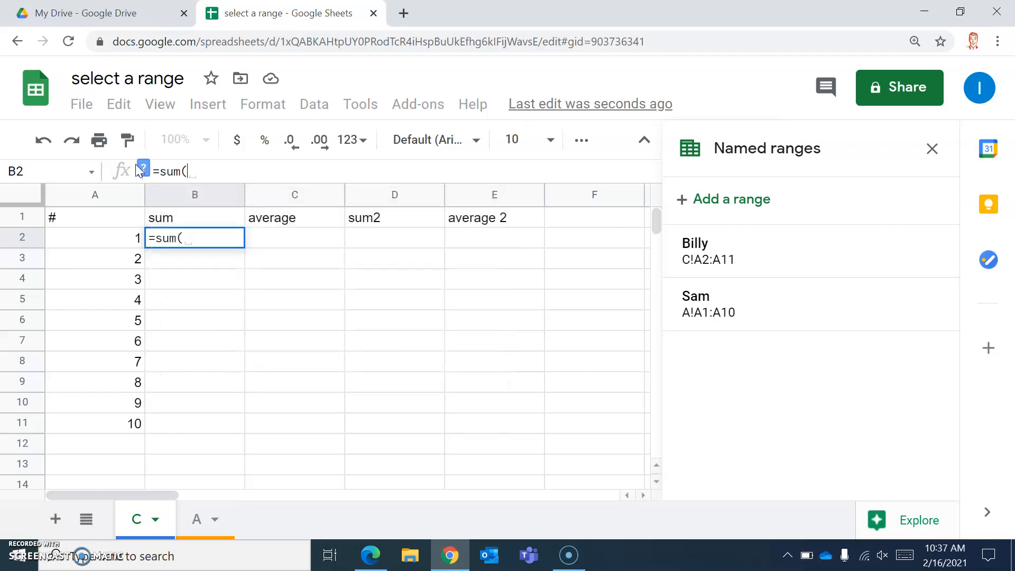
text(Billy)
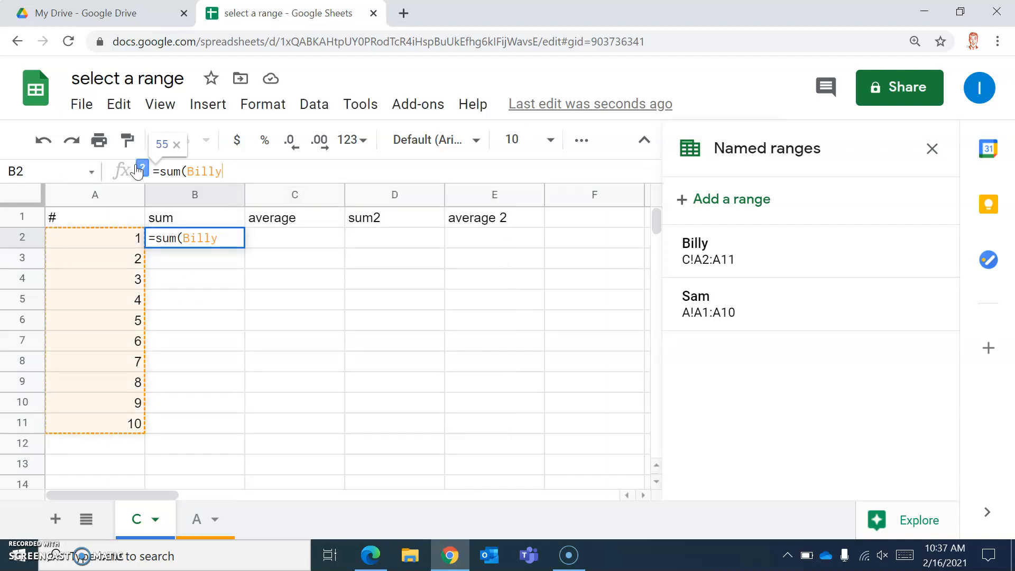
key(Return)
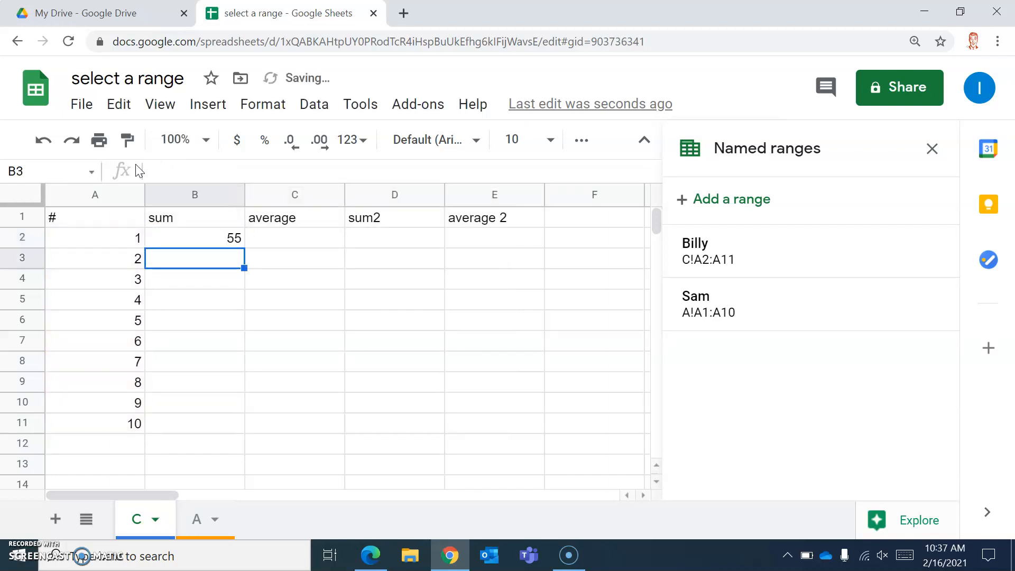
Enter the formula =average(Sam) in cell C2 to average the named range from sheet A
click(278, 243)
text(=average)
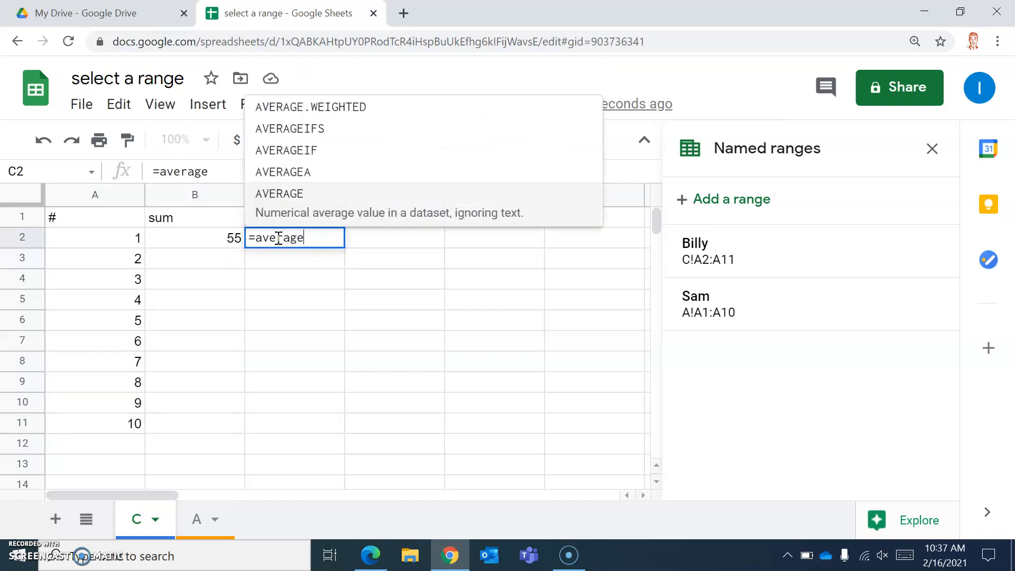
text((Sam))
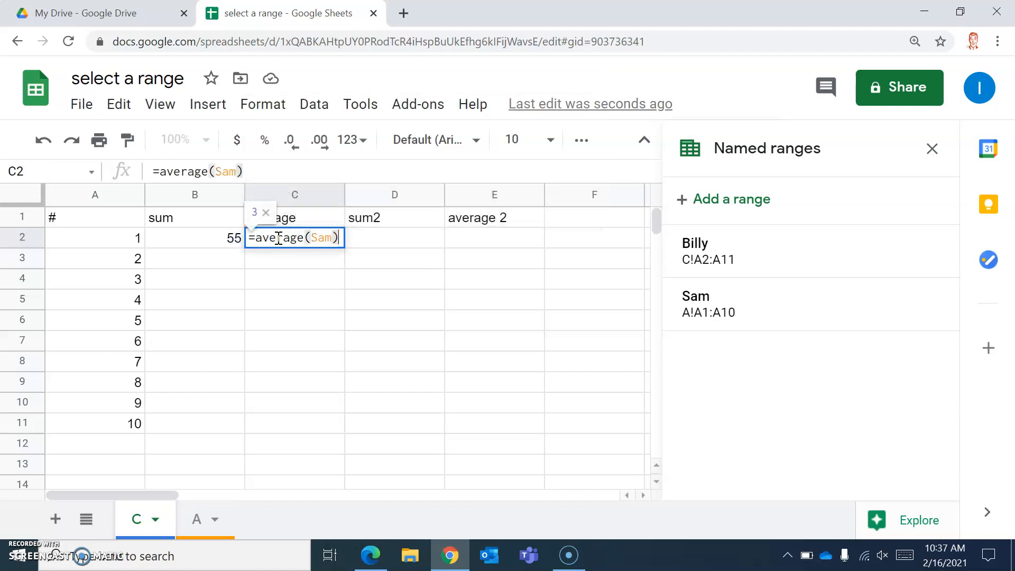
key(Return)
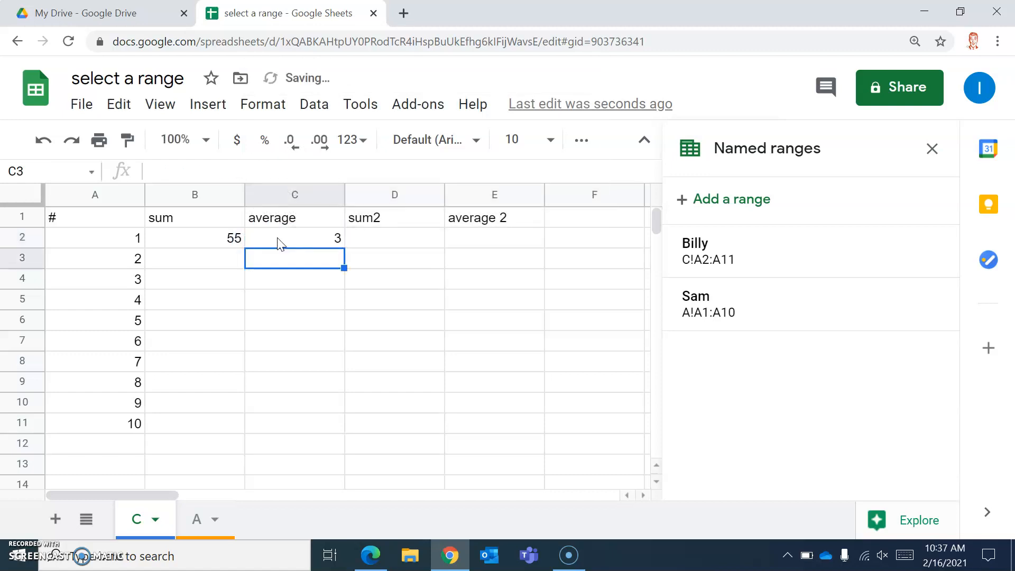